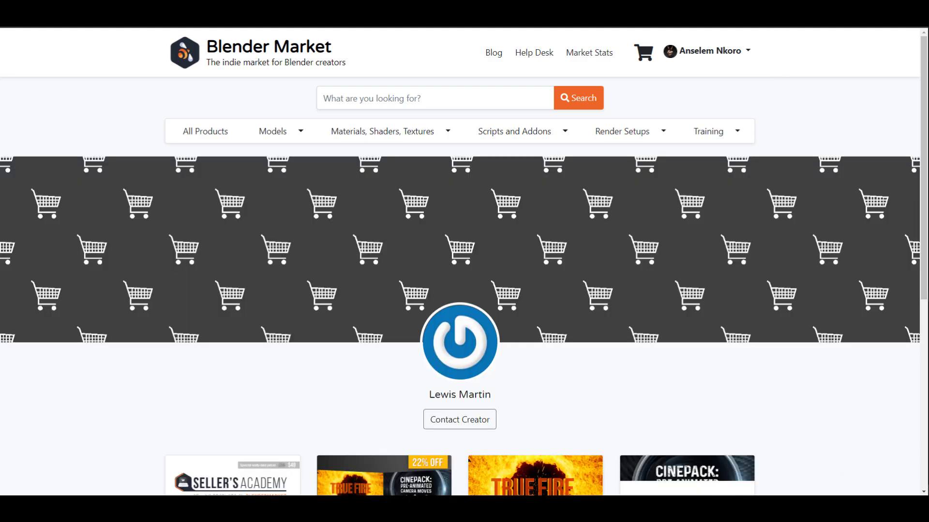
- Review the creator's Blender Market products, the Cinepack + True Fire bundle and the CinePack page's camera move categories
{"action": "scroll", "coordinate": [613, 265], "scroll_direction": "down", "scroll_amount": 7}
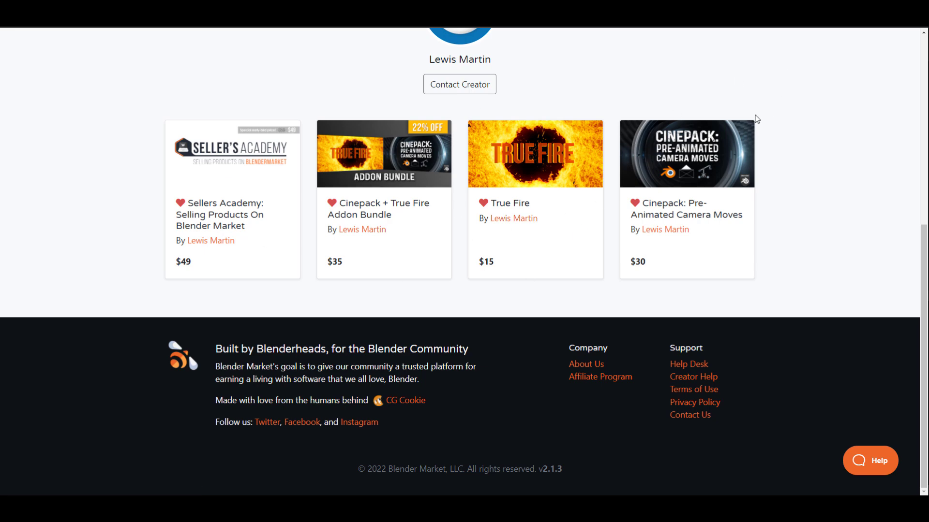
{"action": "key", "text": "ctrl+Tab"}
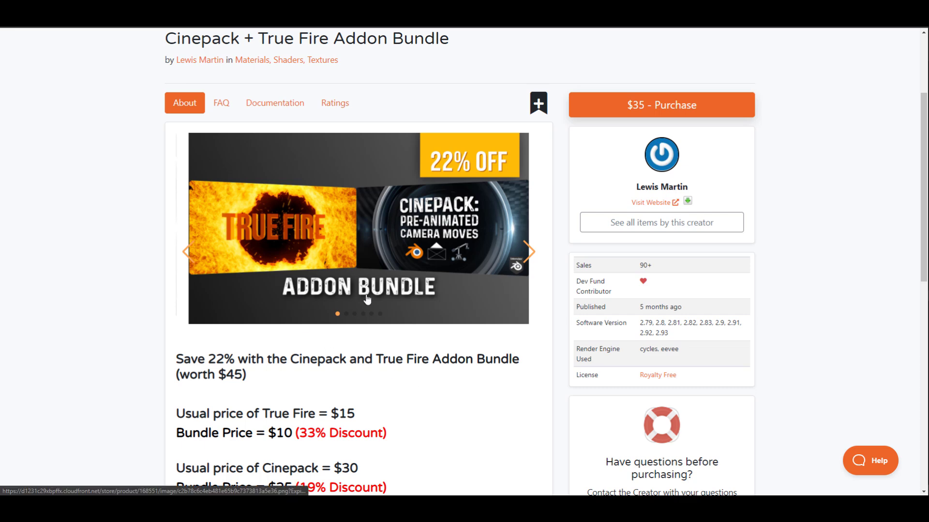
{"action": "scroll", "coordinate": [557, 207], "scroll_direction": "down", "scroll_amount": 10}
{"action": "scroll", "coordinate": [556, 207], "scroll_direction": "up", "scroll_amount": 4}
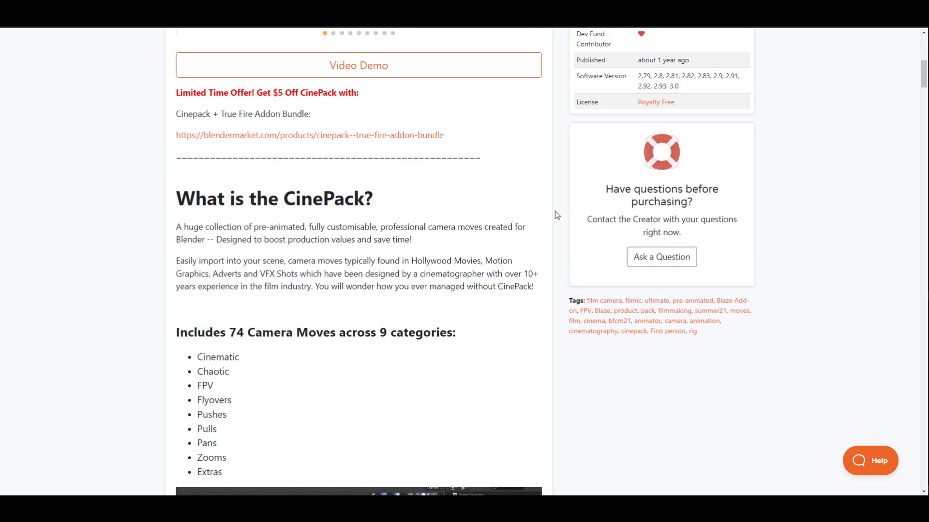
{"action": "scroll", "coordinate": [556, 211], "scroll_direction": "down", "scroll_amount": 3}
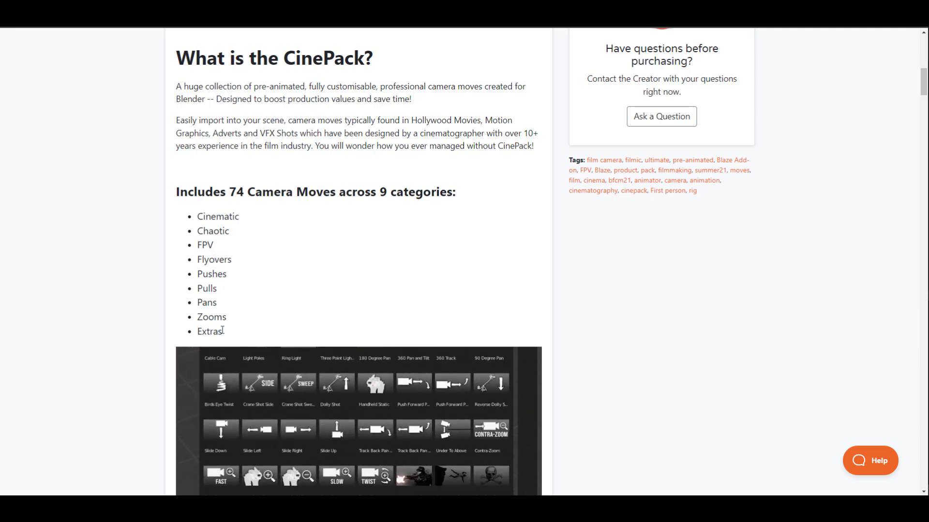
{"action": "scroll", "coordinate": [222, 332], "scroll_direction": "up", "scroll_amount": 1}
{"action": "scroll", "coordinate": [222, 332], "scroll_direction": "down", "scroll_amount": 15}
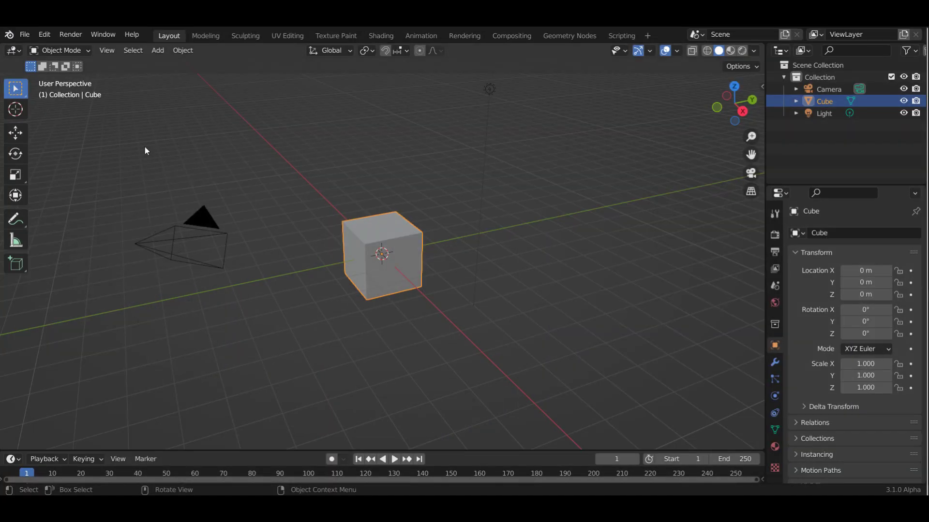
- Switch to Blender and display the CinePack add-on's asset controls beside the default cube scene
{"action": "left_click", "coordinate": [45, 34]}
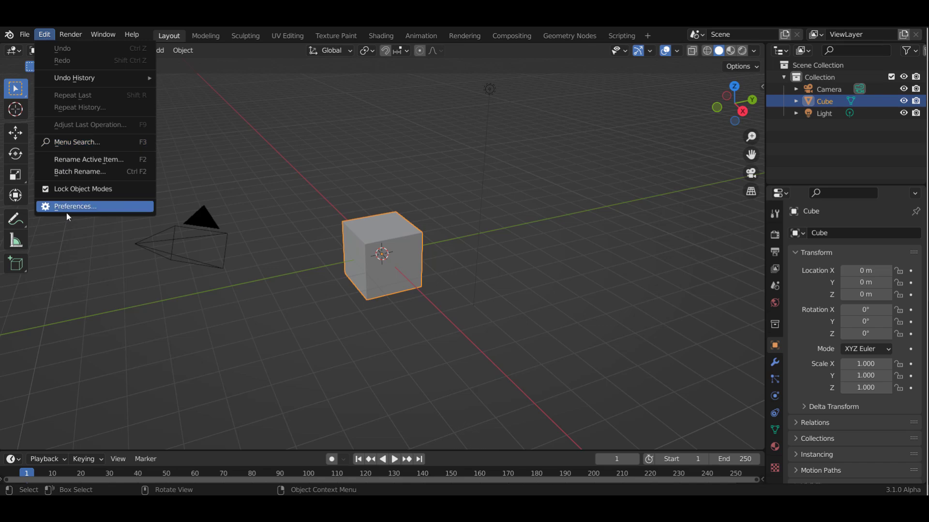
{"action": "left_click", "coordinate": [391, 173]}
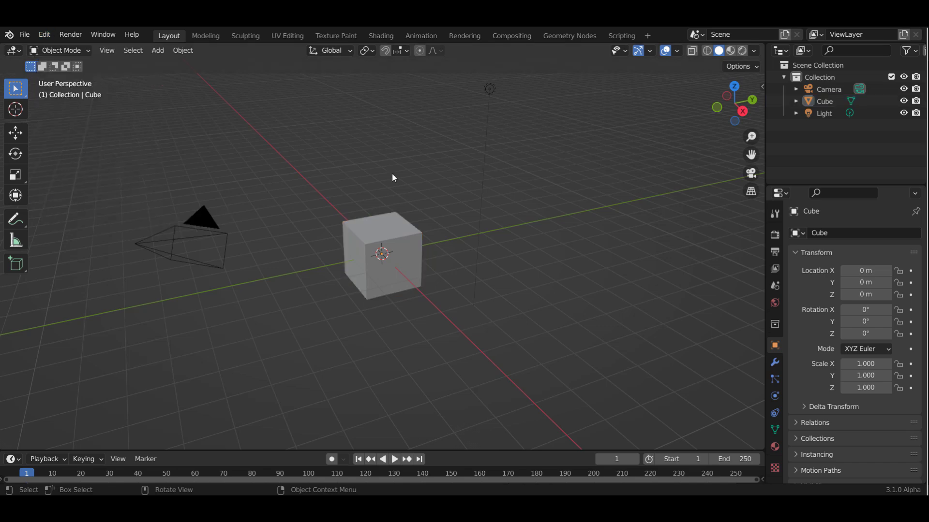
{"action": "key", "text": "n"}
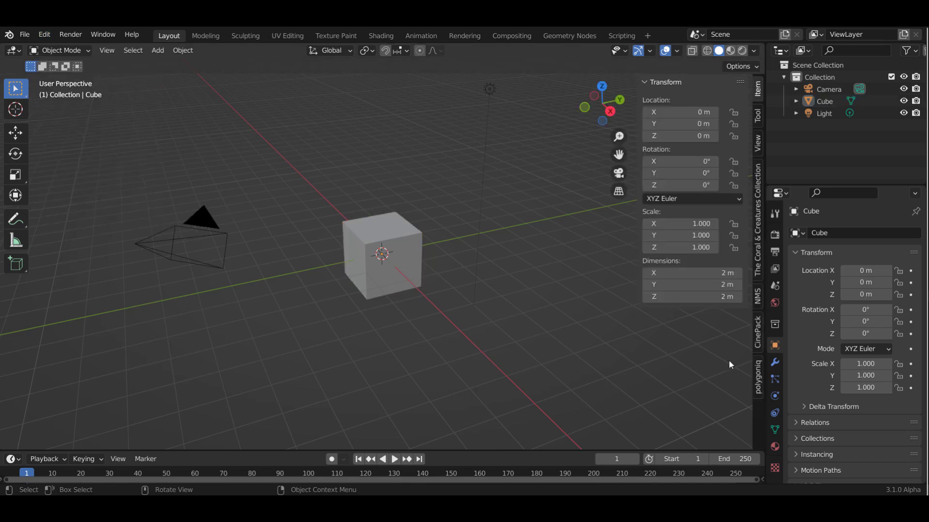
{"action": "left_click", "coordinate": [757, 333]}
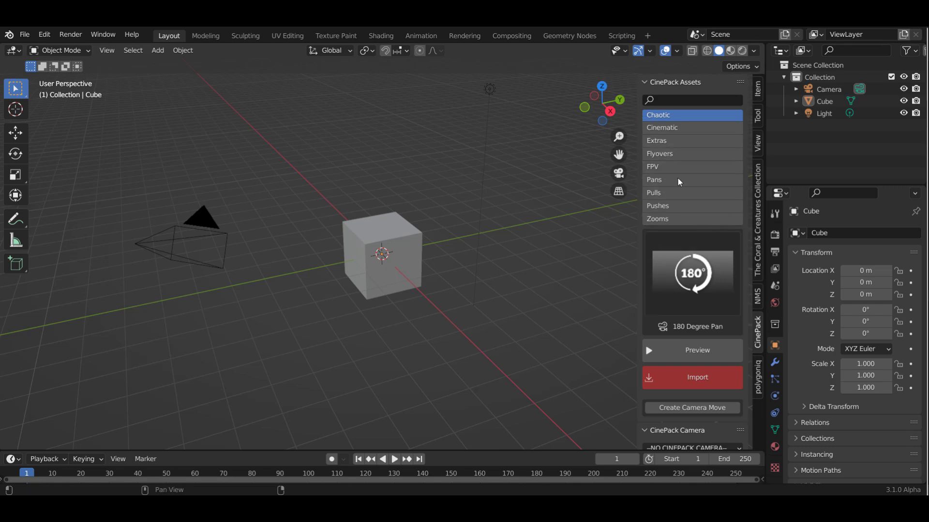
- Choose the Push Forward Pan Down camera move and watch its preview
{"action": "left_click", "coordinate": [677, 284]}
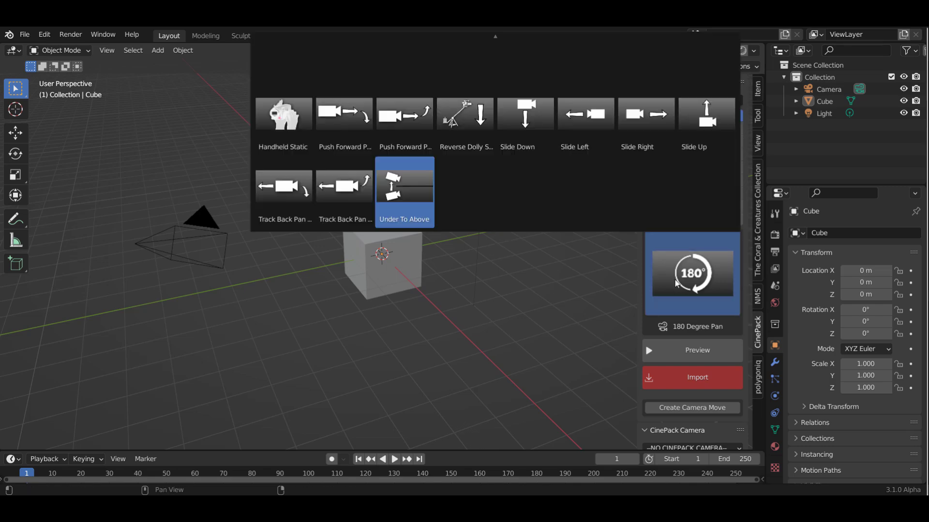
{"action": "left_click", "coordinate": [340, 117]}
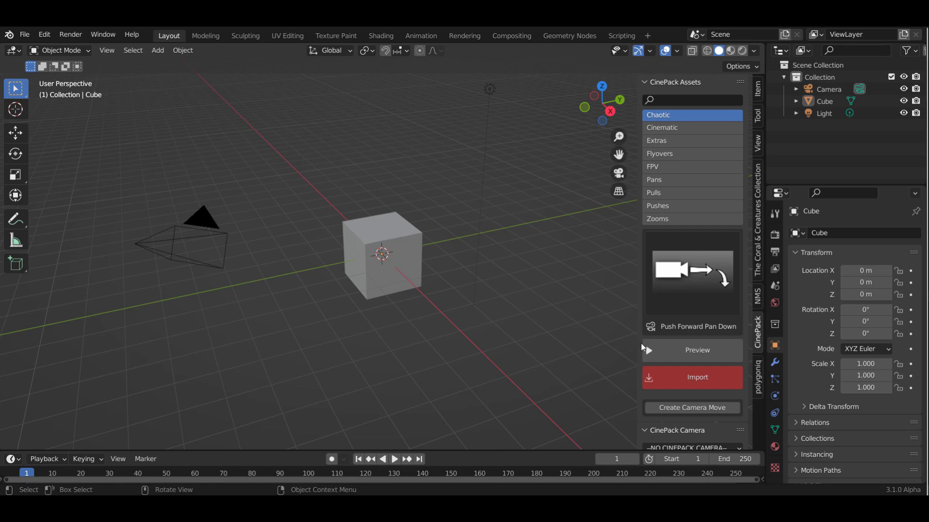
{"action": "left_click", "coordinate": [664, 346]}
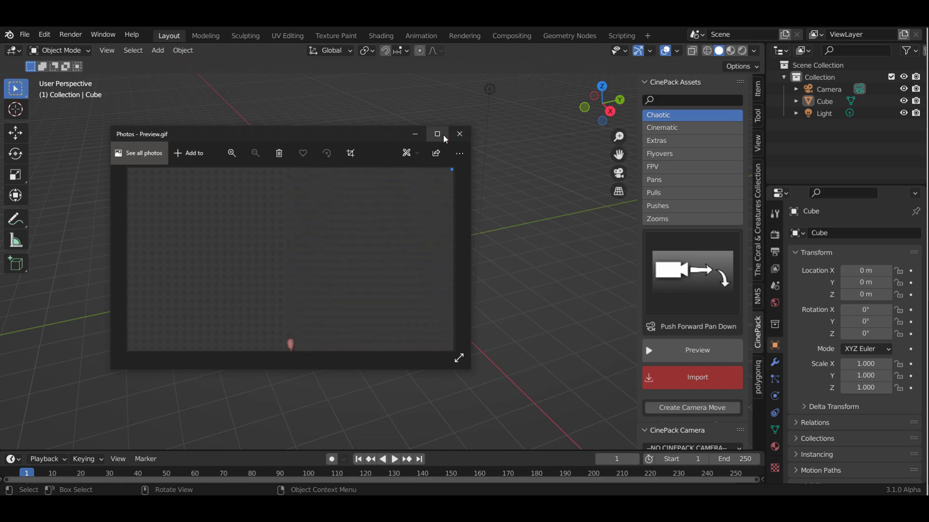
{"action": "left_click", "coordinate": [459, 134]}
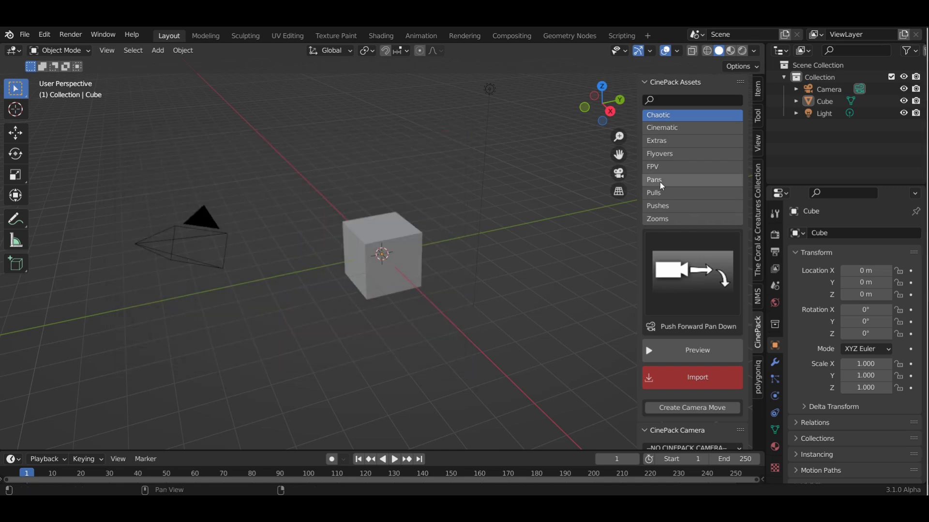
- Choose the Fast Push camera move from the Pushes category and watch its preview
{"action": "left_click", "coordinate": [669, 206]}
{"action": "left_click", "coordinate": [689, 267]}
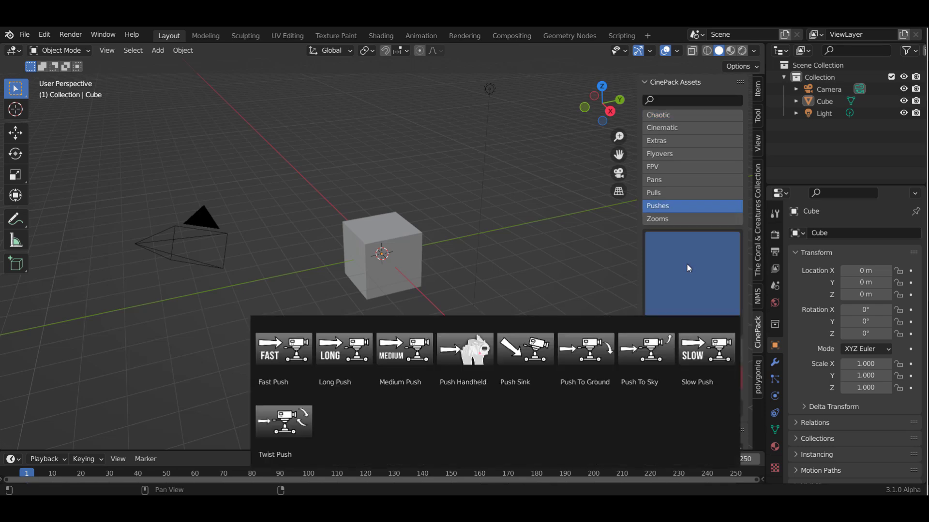
{"action": "left_click", "coordinate": [285, 353]}
{"action": "left_click", "coordinate": [705, 350]}
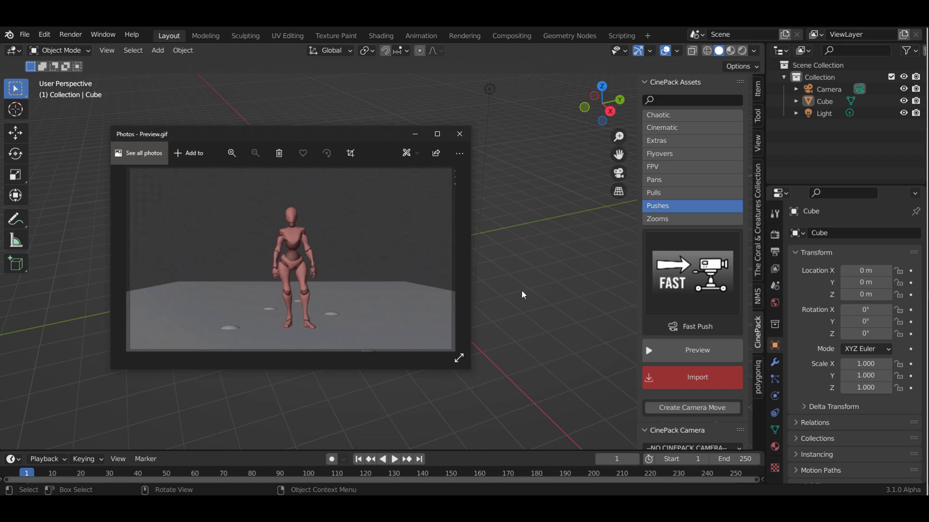
{"action": "left_click", "coordinate": [459, 135]}
- Import the Crane Shot Side camera move from the Cinematic category into the scene
{"action": "left_click", "coordinate": [662, 127]}
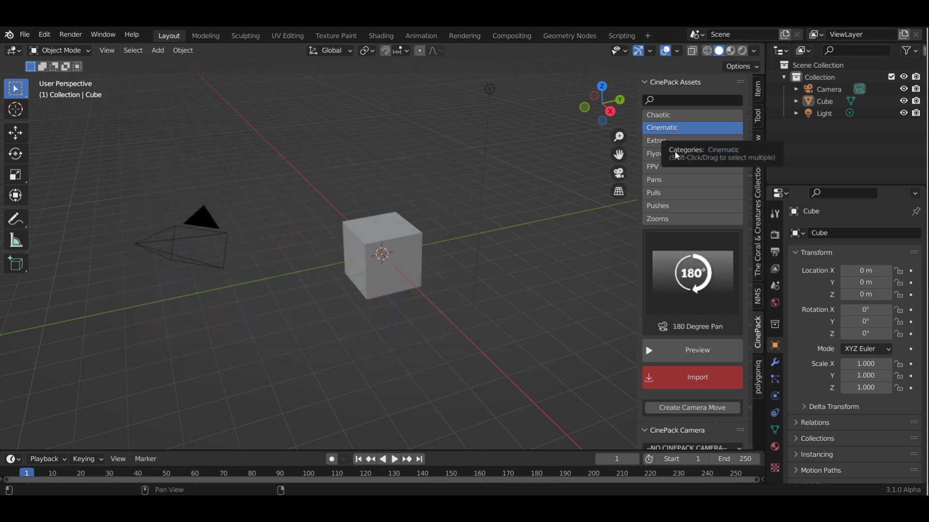
{"action": "left_click", "coordinate": [692, 273]}
{"action": "scroll", "coordinate": [496, 175], "scroll_direction": "up", "scroll_amount": 2}
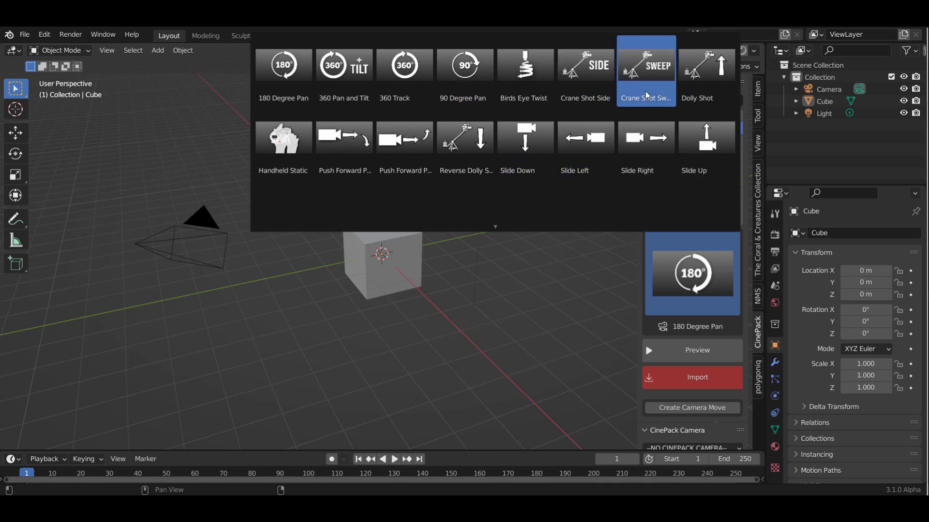
{"action": "left_click", "coordinate": [606, 83]}
{"action": "left_click", "coordinate": [694, 349]}
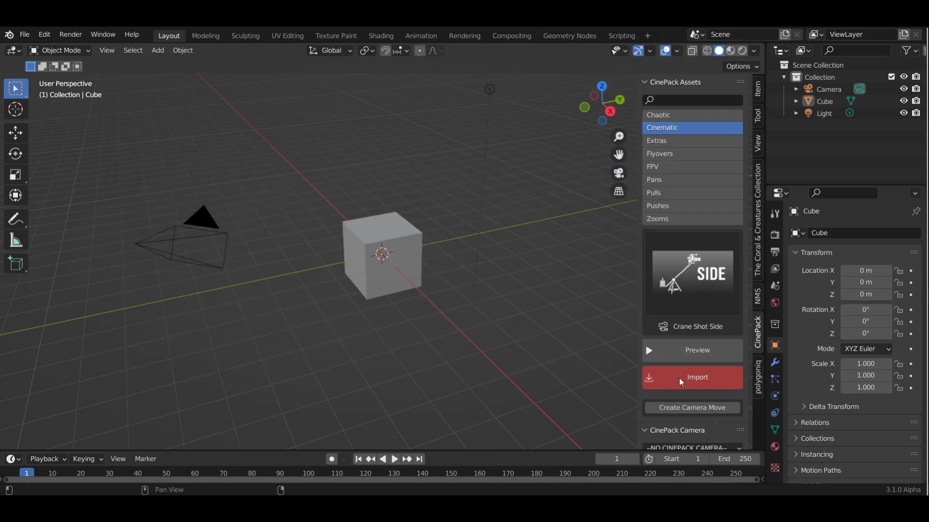
{"action": "left_click", "coordinate": [680, 382]}
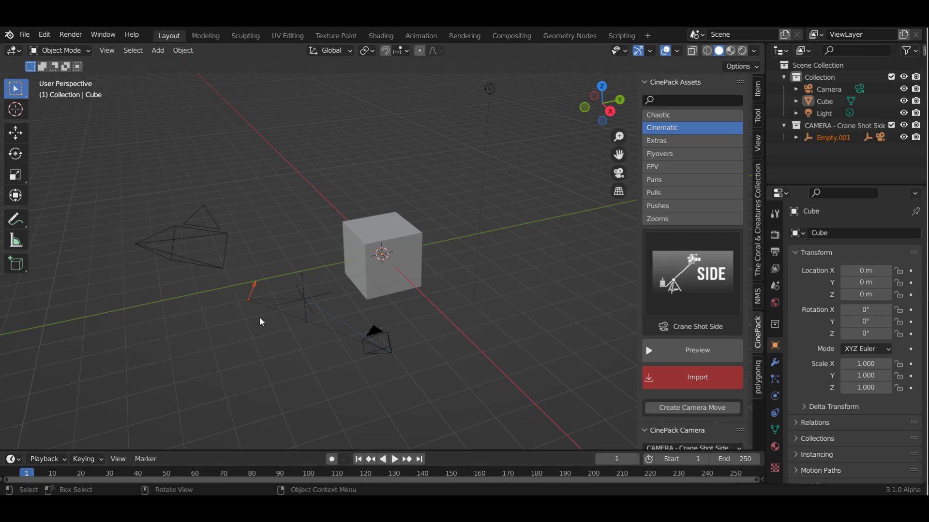
- View the scene through the imported Crane Shot Side camera and play its animation
{"action": "left_click", "coordinate": [372, 334]}
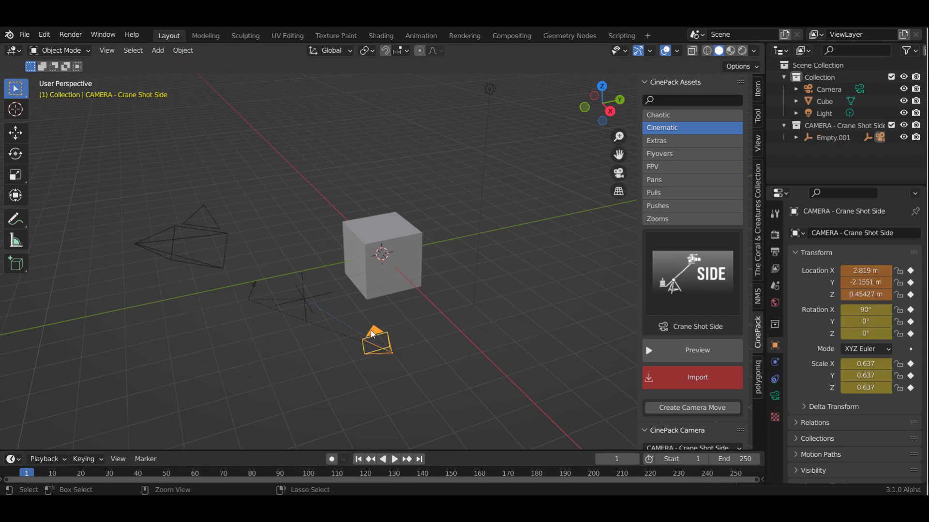
{"action": "key", "text": "ctrl+KP_0"}
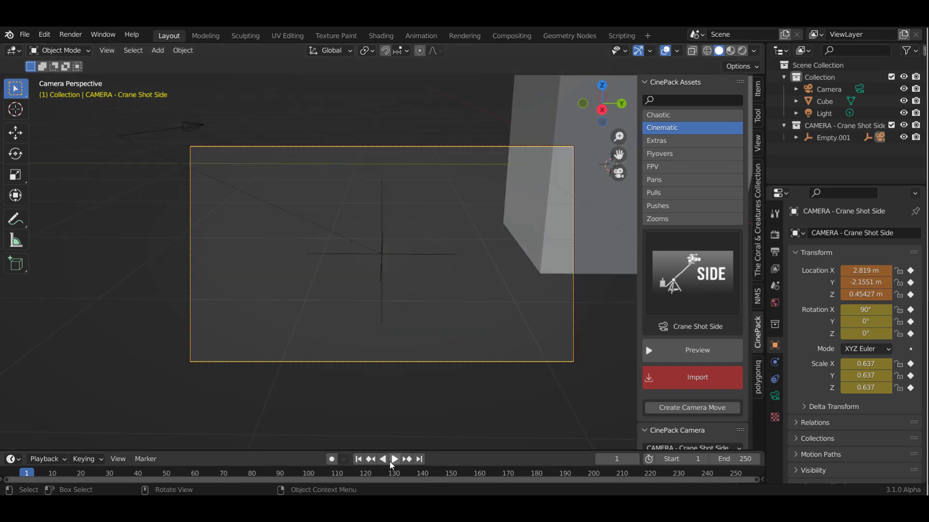
{"action": "key", "text": "space"}
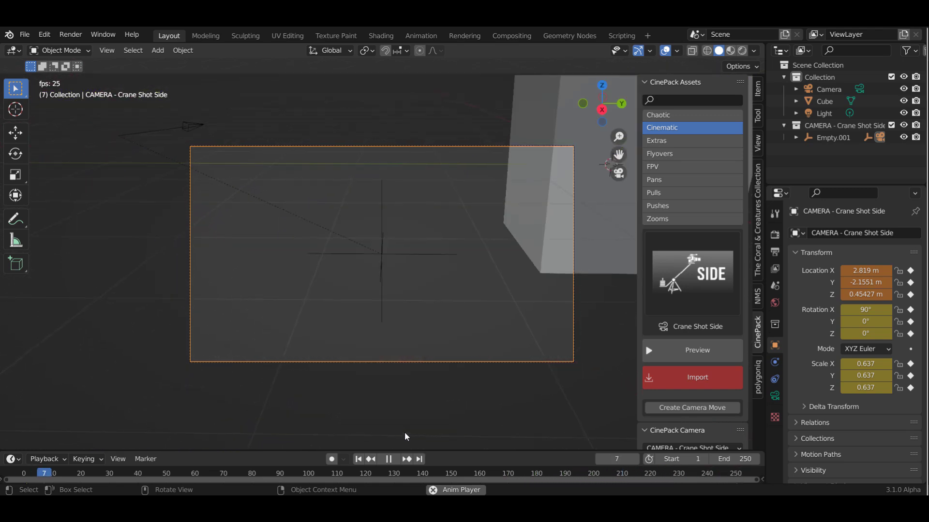
{"action": "left_click", "coordinate": [389, 459]}
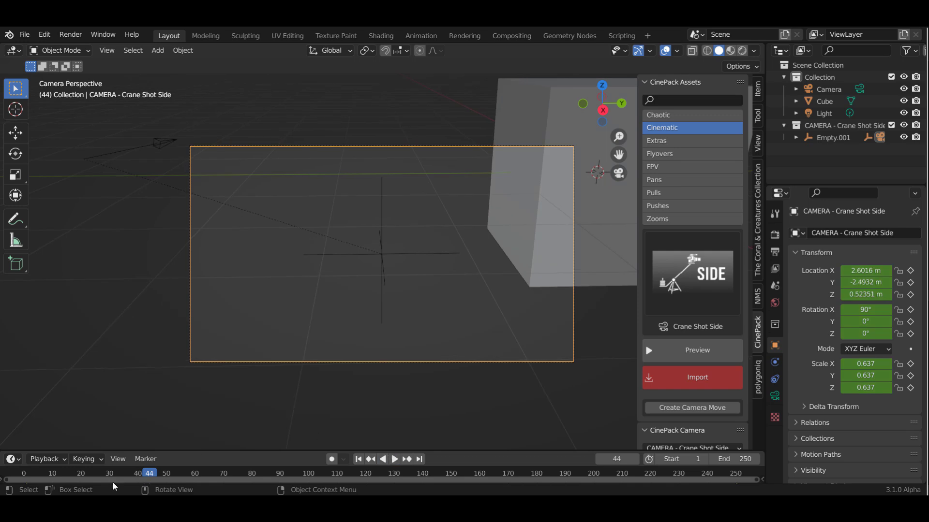
- Split the 3D viewport into two side-by-side views, with one in user perspective and its sidebar hidden
{"action": "left_click_drag", "start_coordinate": [2, 449], "coordinate": [395, 300]}
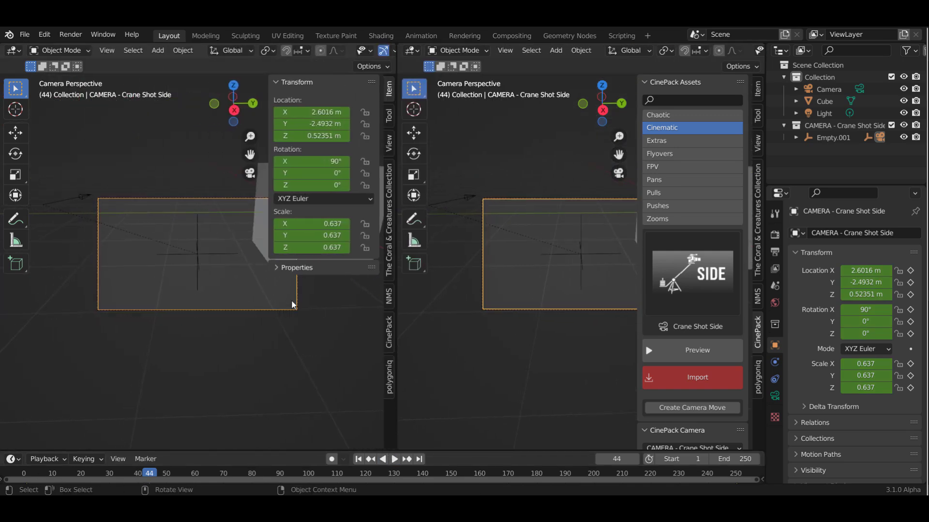
{"action": "key", "text": "b"}
{"action": "left_click", "coordinate": [241, 309]}
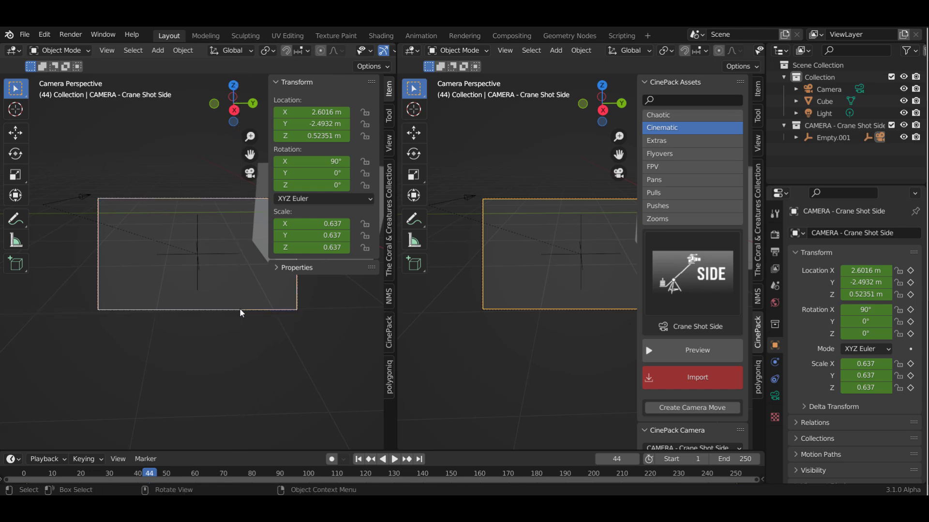
{"action": "key", "text": "n"}
{"action": "scroll", "coordinate": [180, 259], "scroll_direction": "down", "scroll_amount": 6}
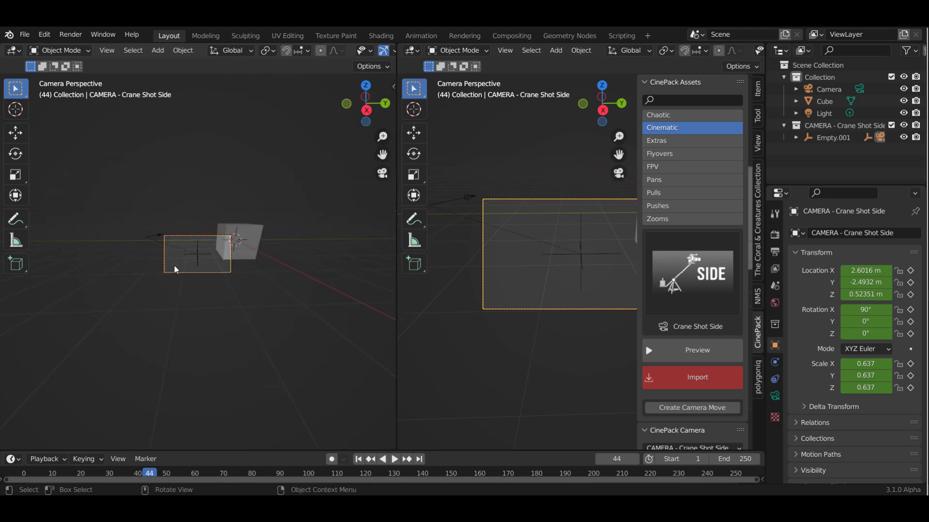
{"action": "key", "text": "KP_0"}
- Move the Crane Shot Side rig's controlling empty upward and along the Y axis
{"action": "left_click", "coordinate": [87, 281]}
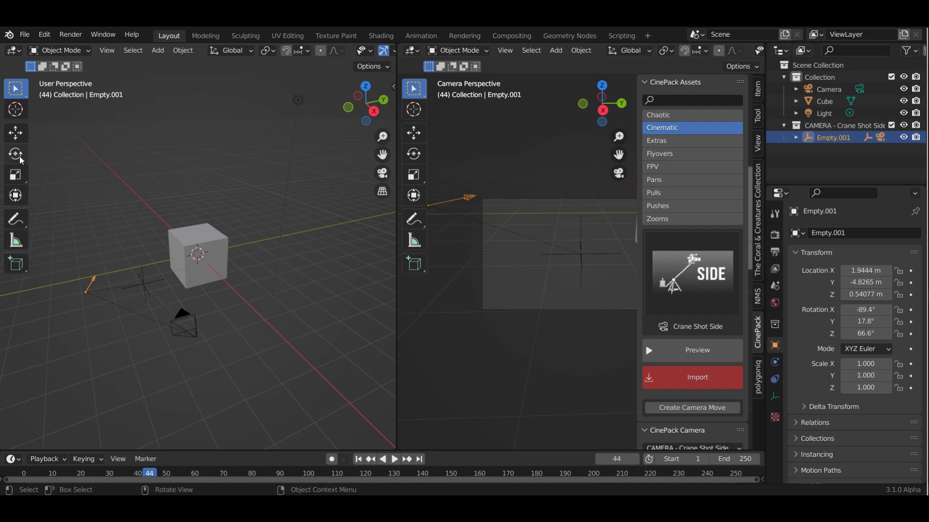
{"action": "left_click", "coordinate": [16, 137]}
{"action": "left_click_drag", "start_coordinate": [80, 267], "coordinate": [71, 223]}
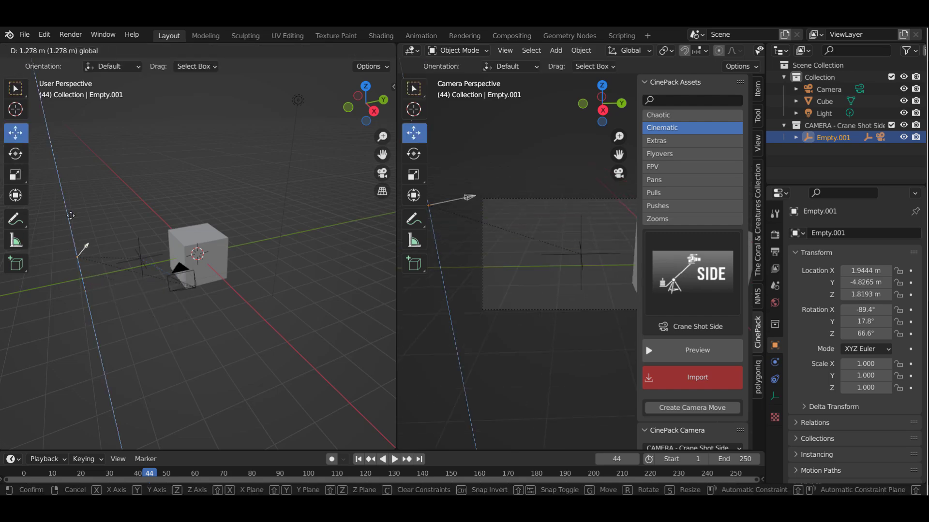
{"action": "left_click_drag", "start_coordinate": [132, 258], "coordinate": [66, 277]}
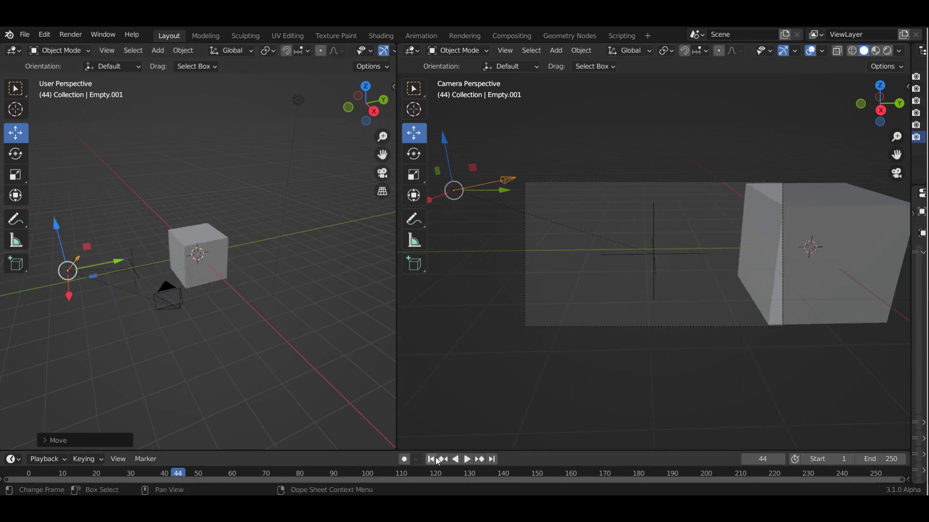
- Play the repositioned crane shot from the first frame to check the camera's path
{"action": "left_click", "coordinate": [435, 459]}
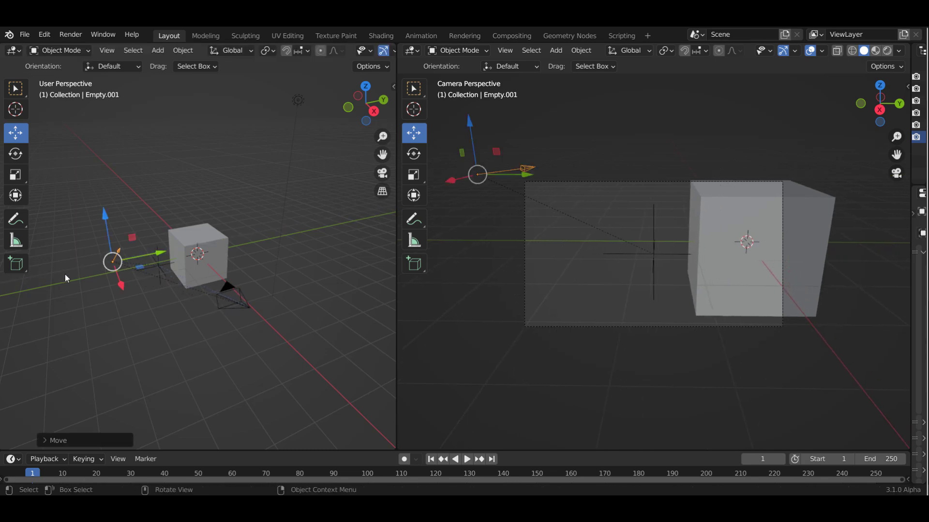
{"action": "left_click", "coordinate": [467, 460]}
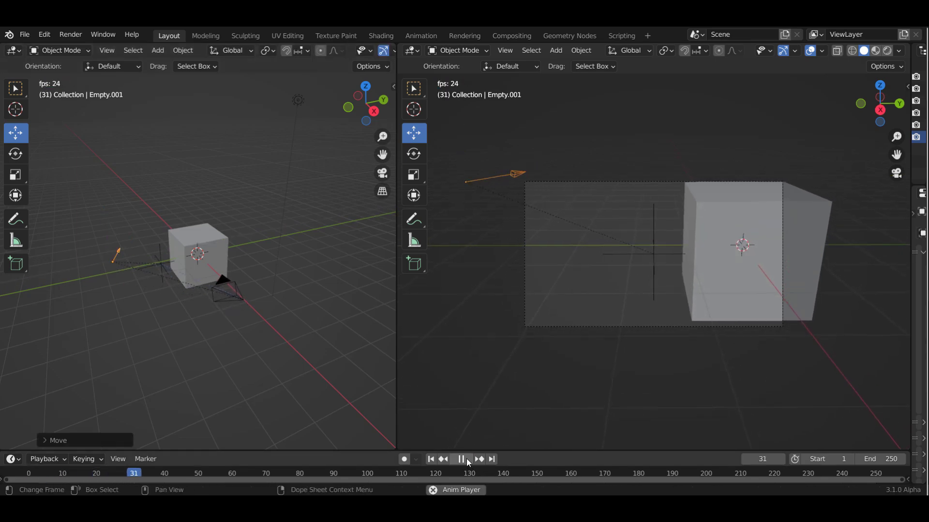
{"action": "left_click", "coordinate": [465, 460]}
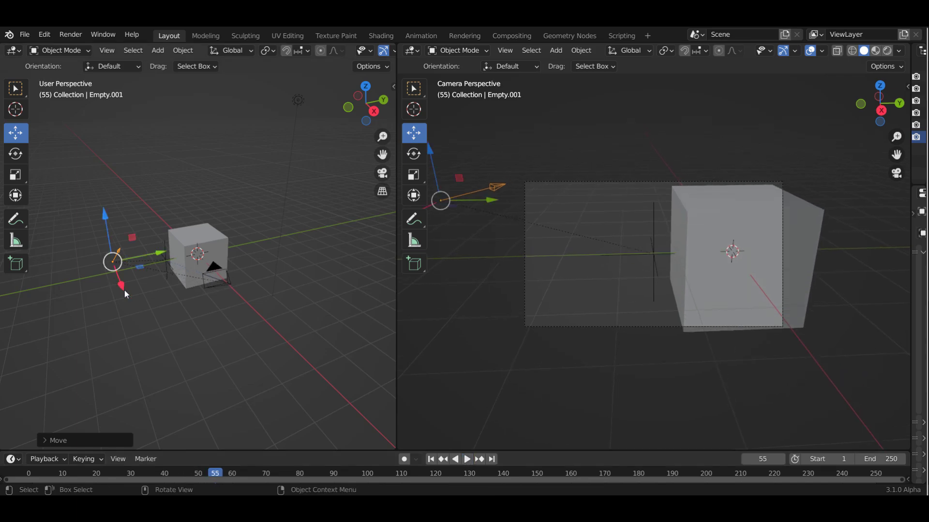
- Move the rig's empty along the positive X axis, away from the cube, and play the camera animation
{"action": "left_click_drag", "start_coordinate": [124, 291], "coordinate": [150, 359]}
{"action": "left_click", "coordinate": [467, 461]}
{"action": "left_click", "coordinate": [466, 460]}
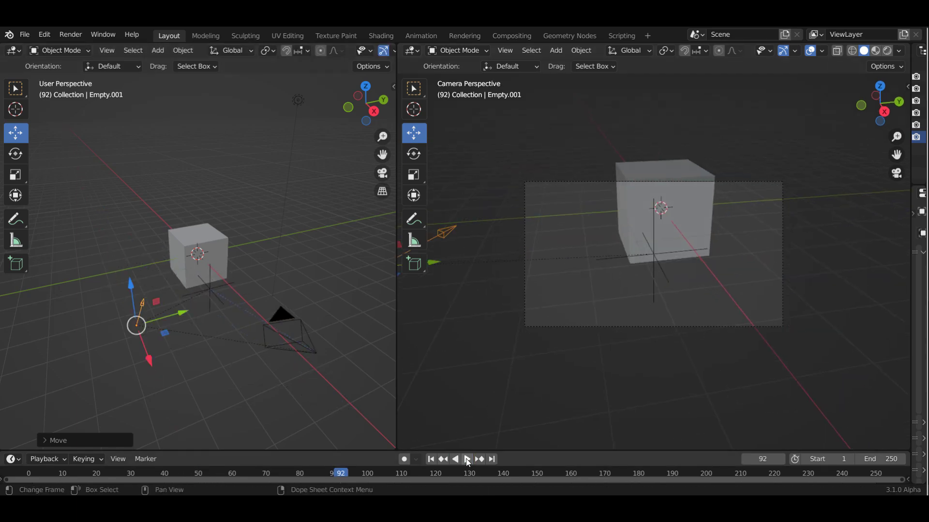
{"action": "left_click", "coordinate": [468, 460]}
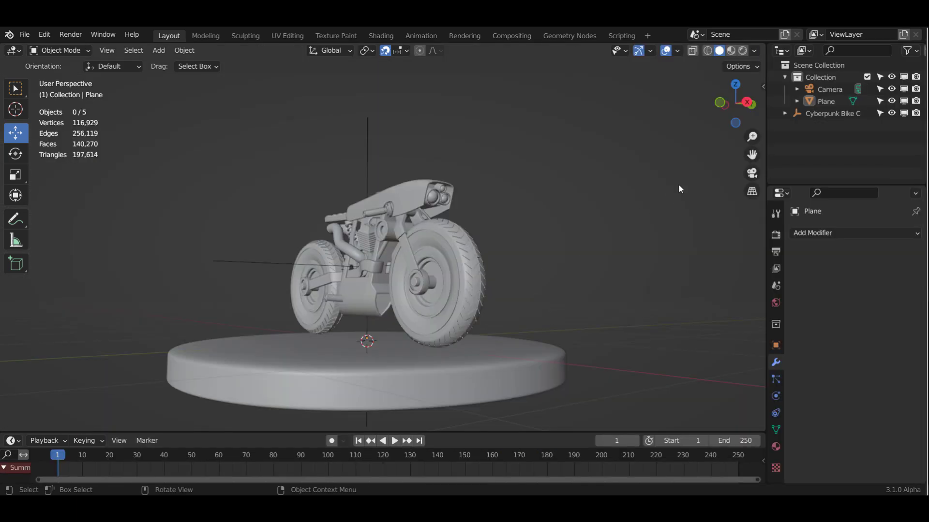
- Open the CinePack asset browser and look through the moves in the Cinematic, Extras and Chaotic categories
{"action": "key", "text": "n"}
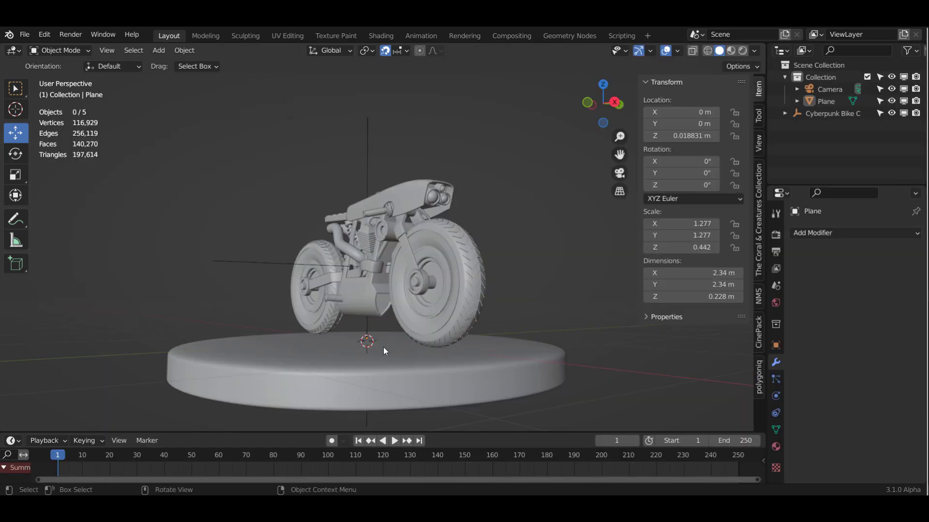
{"action": "left_click", "coordinate": [759, 331]}
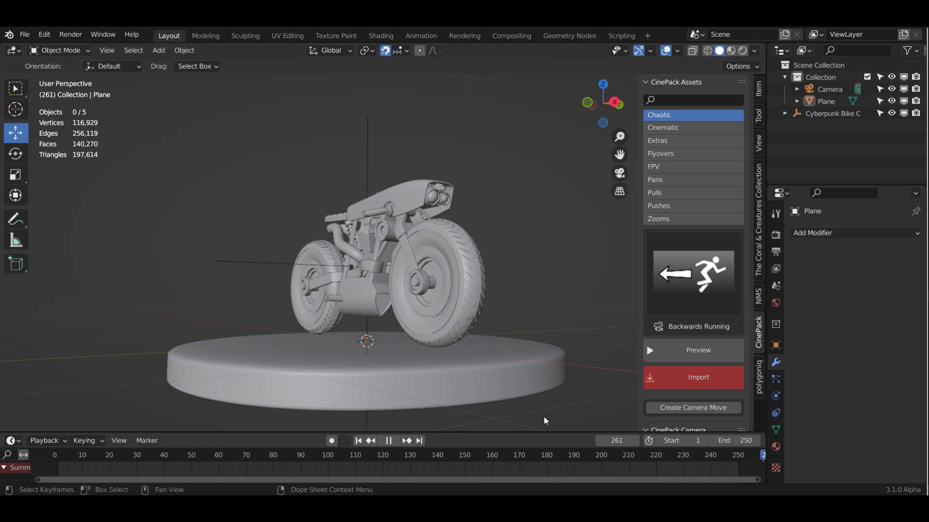
{"action": "key", "text": "Escape"}
{"action": "left_click", "coordinate": [682, 128]}
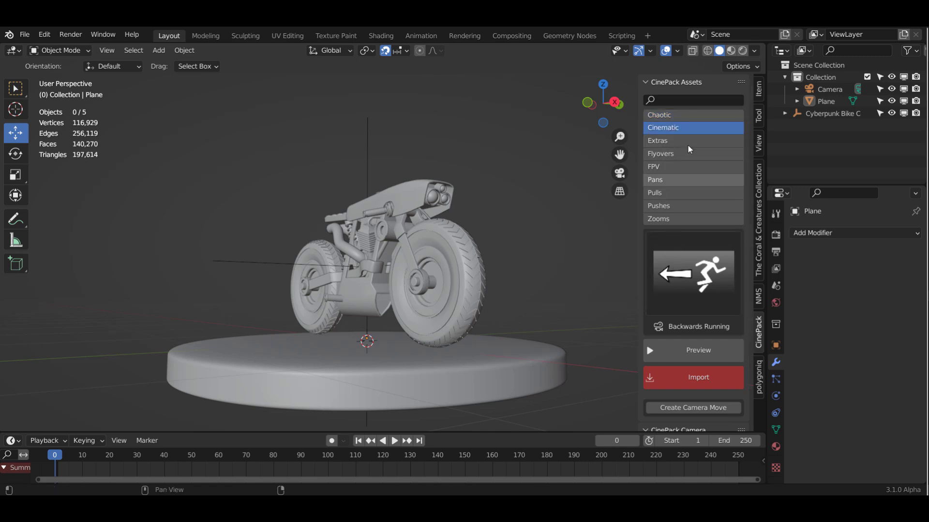
{"action": "left_click", "coordinate": [681, 141]}
{"action": "left_click", "coordinate": [689, 281]}
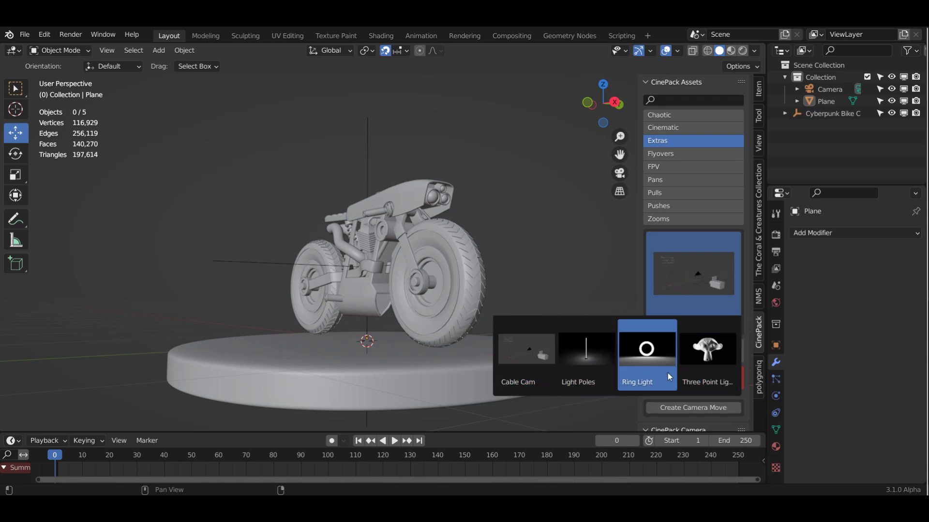
{"action": "left_click", "coordinate": [660, 115]}
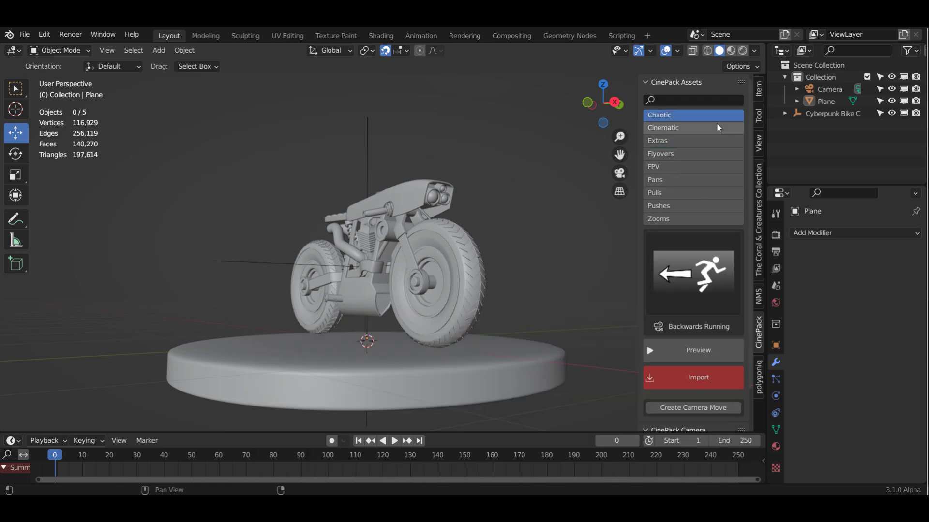
{"action": "left_click", "coordinate": [666, 282]}
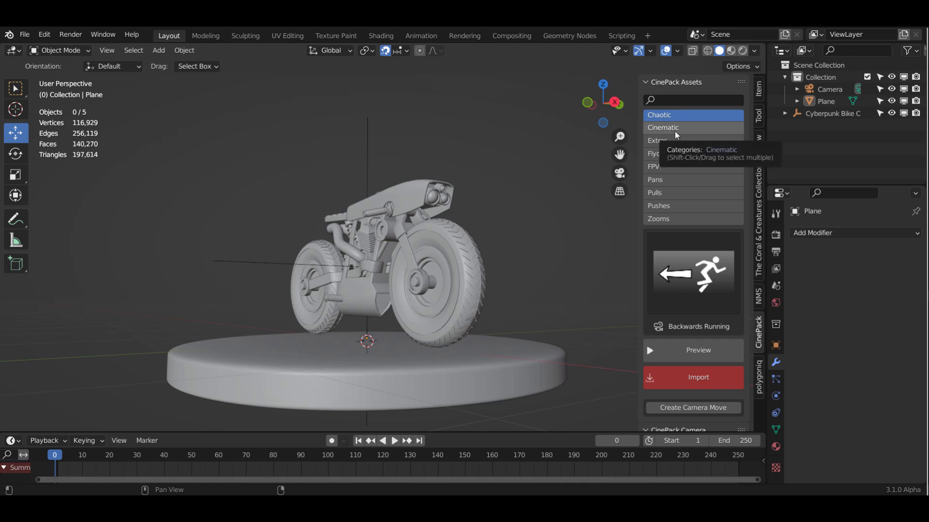
- Browse the Pushes category, trying Long Push and settling on the Twist Push camera move
{"action": "left_click", "coordinate": [674, 207]}
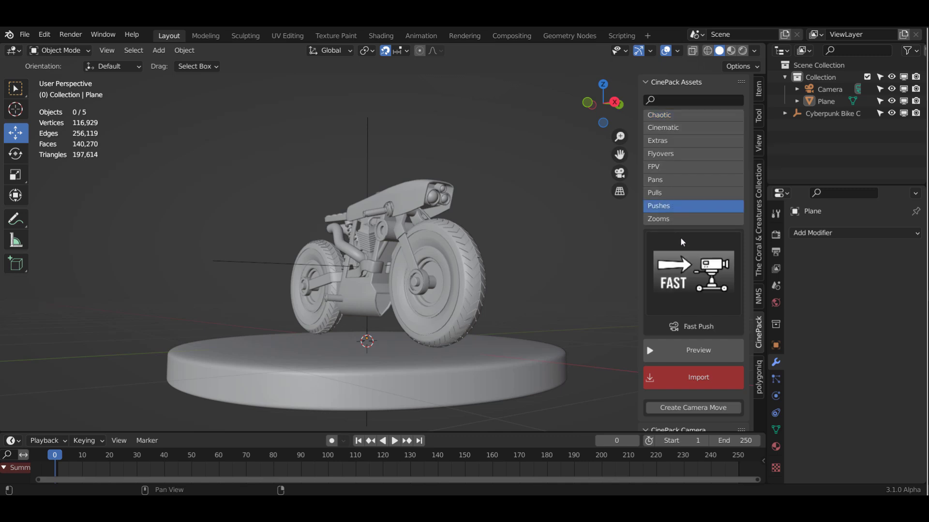
{"action": "left_click", "coordinate": [686, 261]}
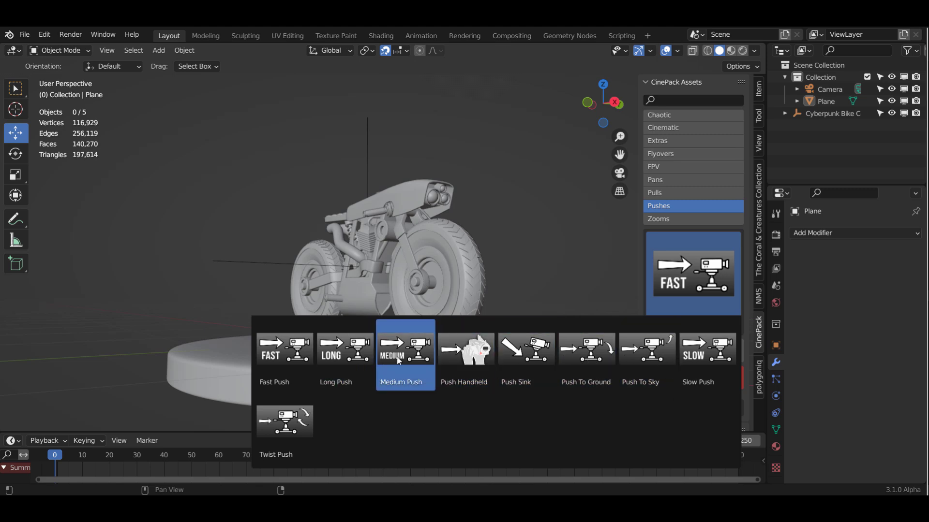
{"action": "left_click", "coordinate": [345, 358]}
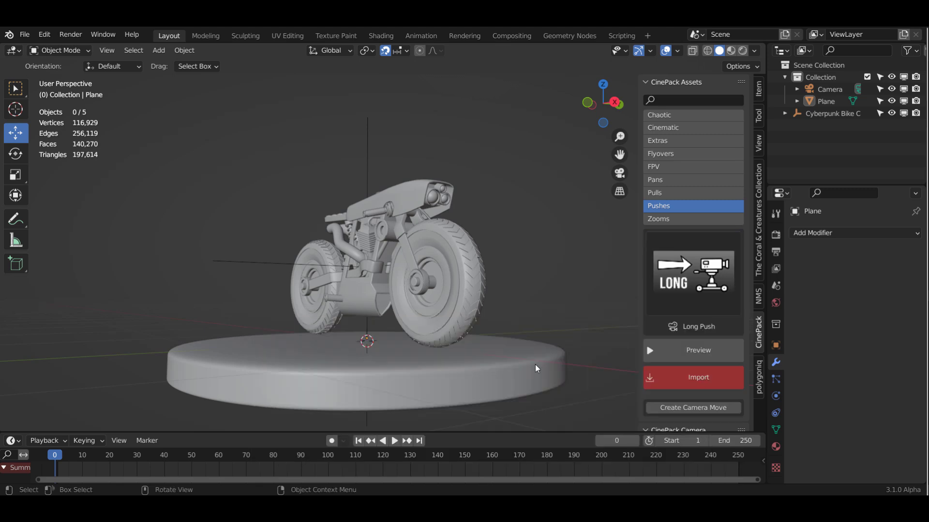
{"action": "left_click", "coordinate": [656, 292]}
{"action": "left_click", "coordinate": [288, 428]}
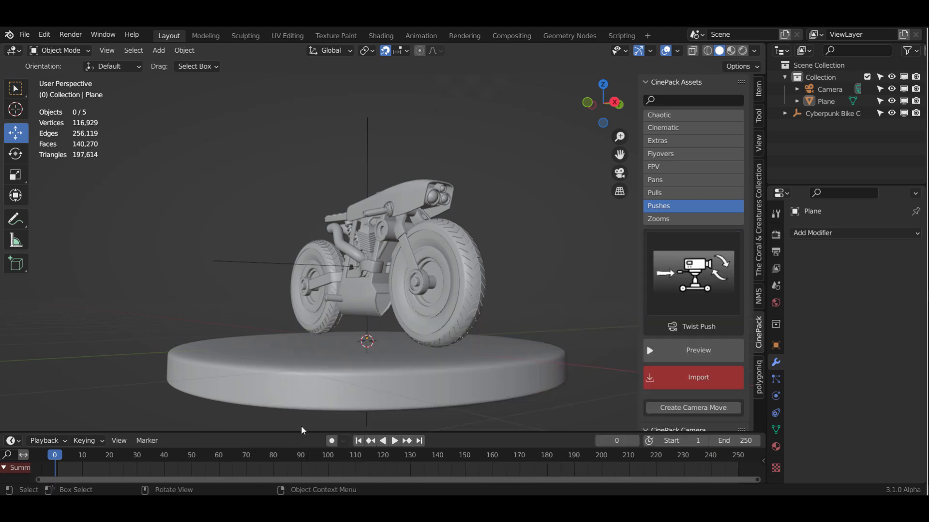
- Preview the Twist Push camera move, close the preview and import the move into the bike scene
{"action": "left_click", "coordinate": [678, 349]}
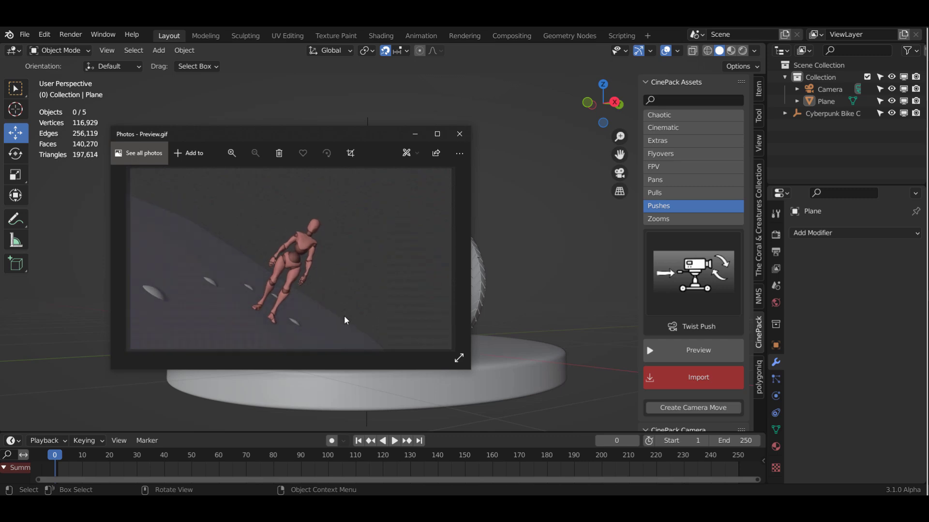
{"action": "left_click", "coordinate": [460, 134]}
{"action": "left_click", "coordinate": [711, 381]}
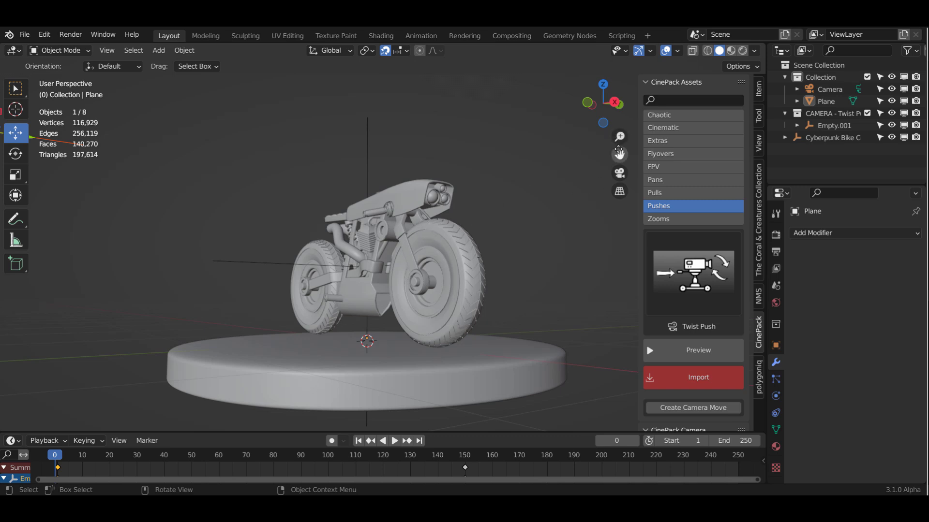
- Select the imported Twist Push camera in front of the bike and view the scene through it
{"action": "middle_click_drag", "start_coordinate": [467, 178], "coordinate": [434, 188], "text": "shift"}
{"action": "scroll", "coordinate": [433, 187], "scroll_direction": "down", "scroll_amount": 4}
{"action": "scroll", "coordinate": [433, 187], "scroll_direction": "up", "scroll_amount": 1}
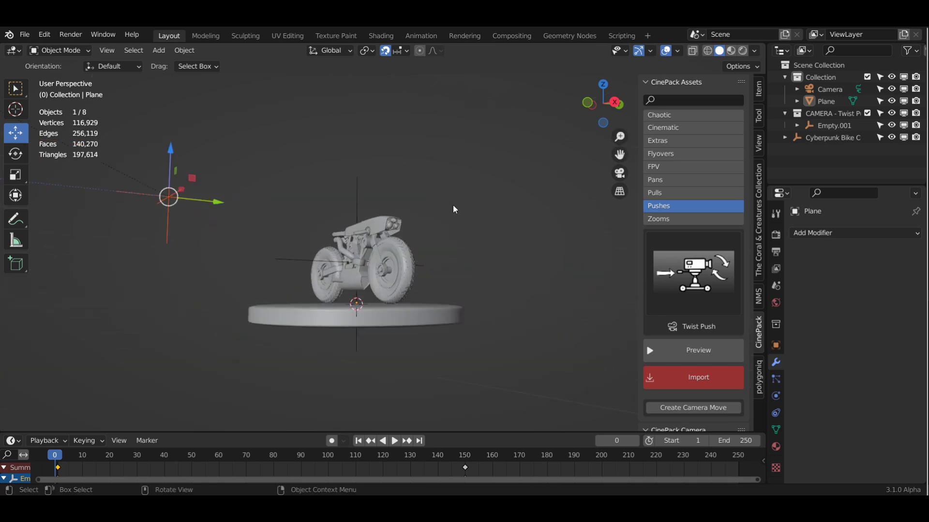
{"action": "left_click_drag", "start_coordinate": [619, 155], "coordinate": [616, 204]}
{"action": "scroll", "coordinate": [496, 197], "scroll_direction": "down", "scroll_amount": 3}
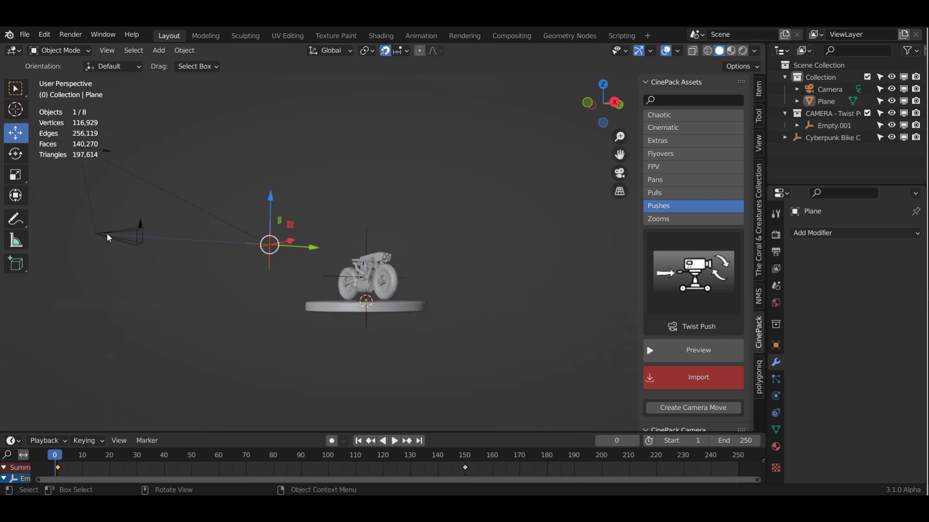
{"action": "left_click", "coordinate": [124, 235]}
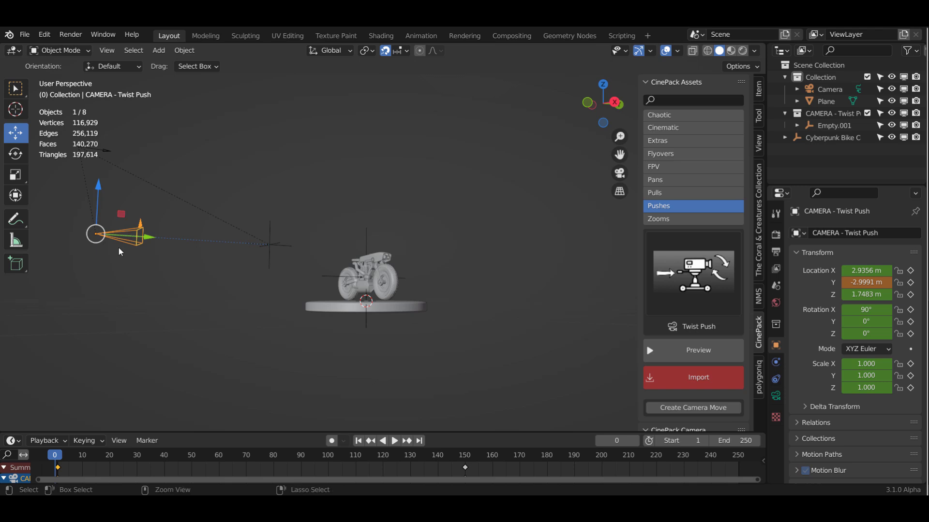
{"action": "key", "text": "KP_0"}
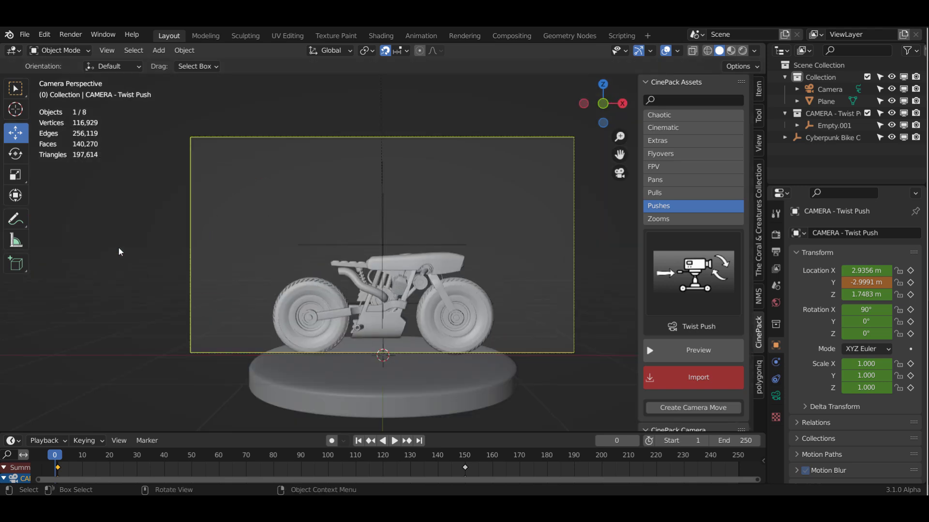
- Play the Twist Push move in solid shading, and again from the first frame with rendered shading
{"action": "left_click", "coordinate": [394, 441]}
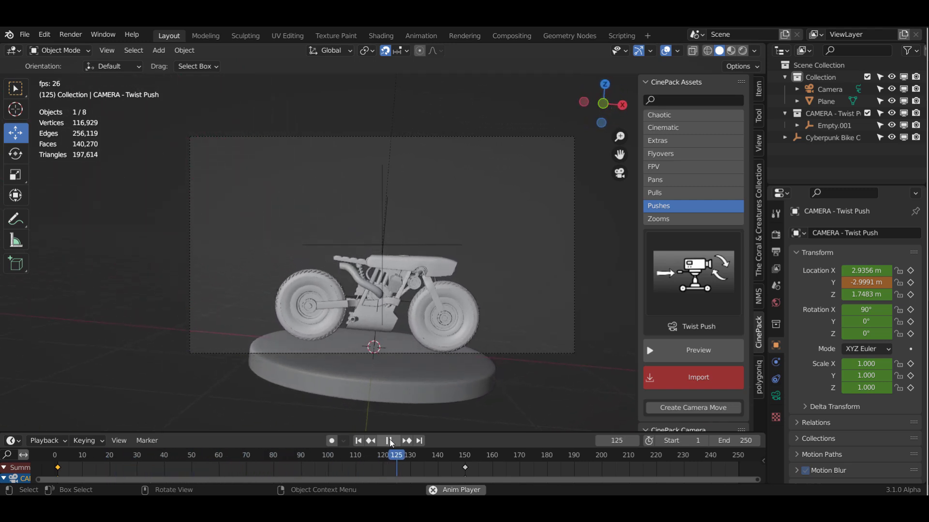
{"action": "left_click", "coordinate": [390, 442]}
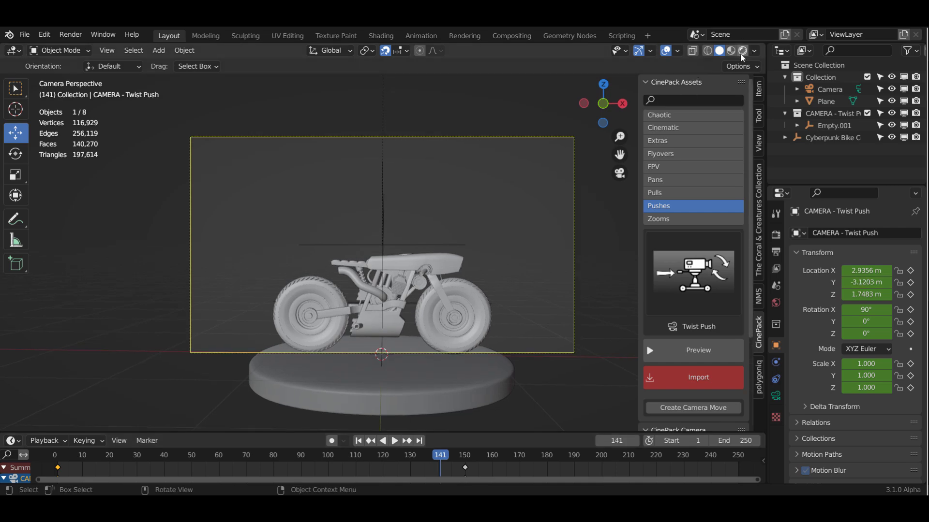
{"action": "key", "text": "z"}
{"action": "key", "text": "8"}
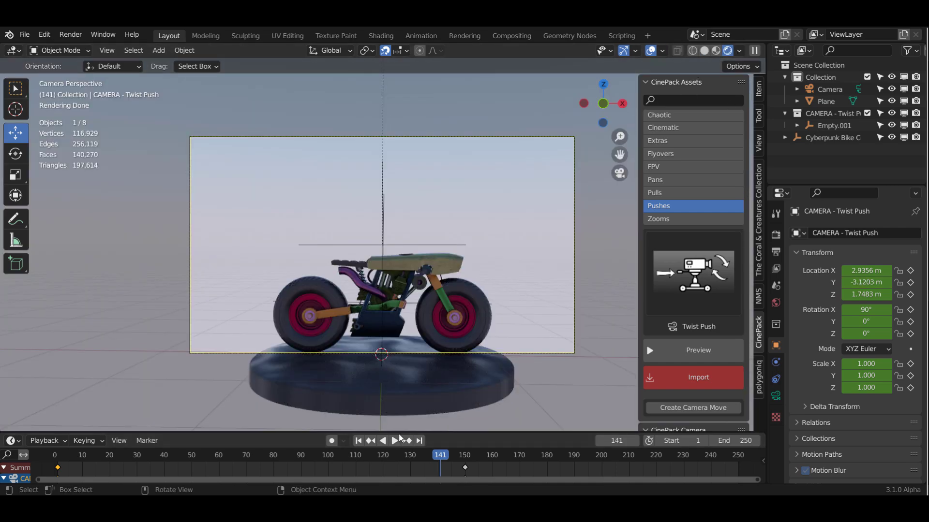
{"action": "left_click", "coordinate": [357, 441]}
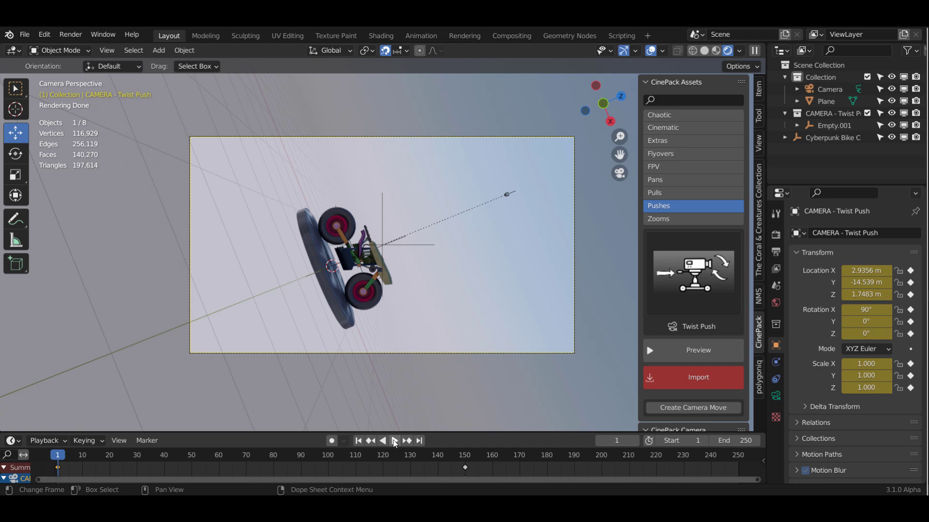
{"action": "left_click", "coordinate": [395, 441]}
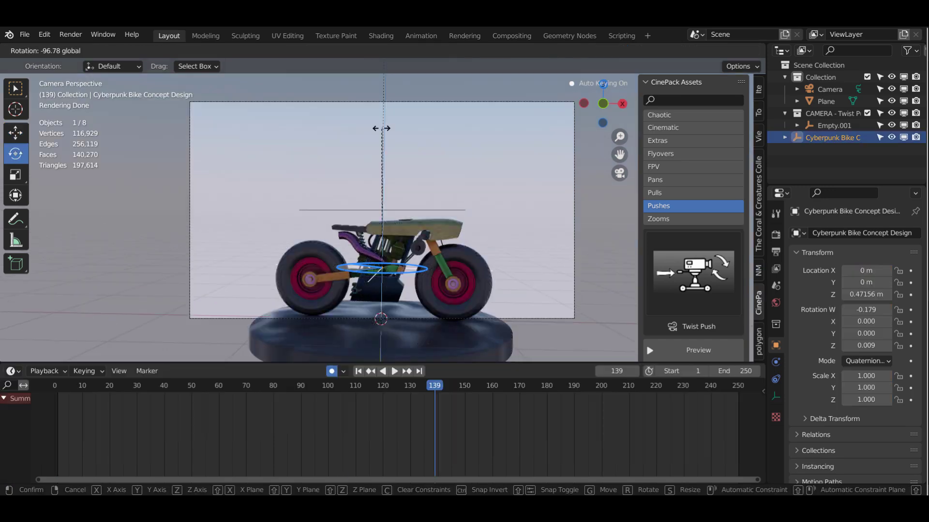
- Keyframe the bike's rotation about its vertical axis at frame 140 and near the start of the timeline
{"action": "key", "text": "i"}
{"action": "key", "text": "g"}
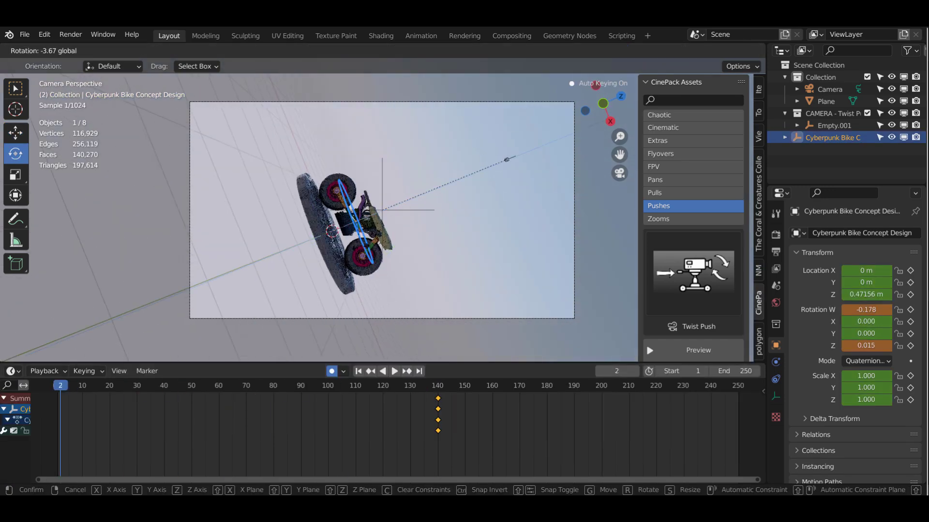
{"action": "left_click_drag", "start_coordinate": [370, 257], "coordinate": [322, 234]}
{"action": "mouse_move", "coordinate": [62, 390]}
{"action": "left_mouse_down"}
{"action": "mouse_move", "coordinate": [157, 404]}
{"action": "mouse_move", "coordinate": [61, 405]}
{"action": "left_mouse_up"}
{"action": "left_click_drag", "start_coordinate": [368, 240], "coordinate": [360, 234]}
- Deselect the bike and play its rotation together with the Twist Push move, forwards and in reverse
{"action": "left_click", "coordinate": [394, 371]}
{"action": "left_click", "coordinate": [444, 276]}
{"action": "left_click", "coordinate": [15, 89]}
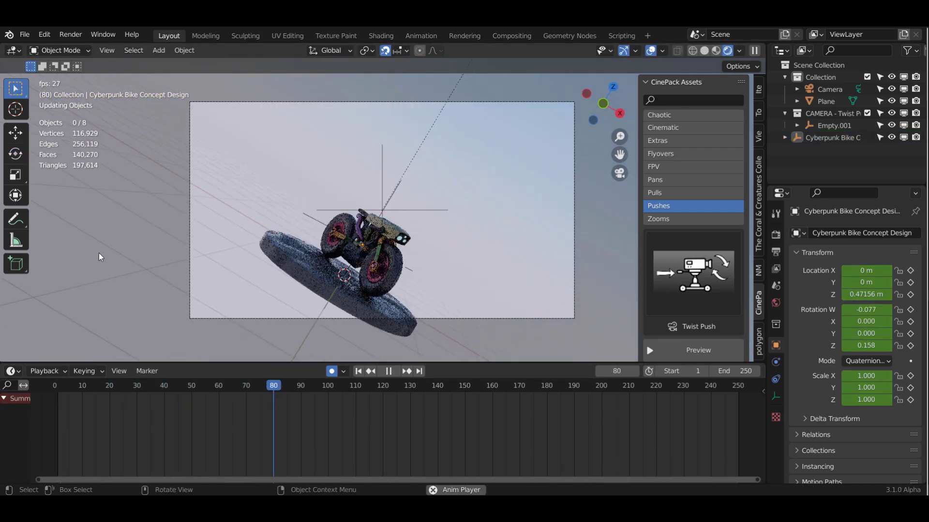
{"action": "left_click", "coordinate": [389, 371]}
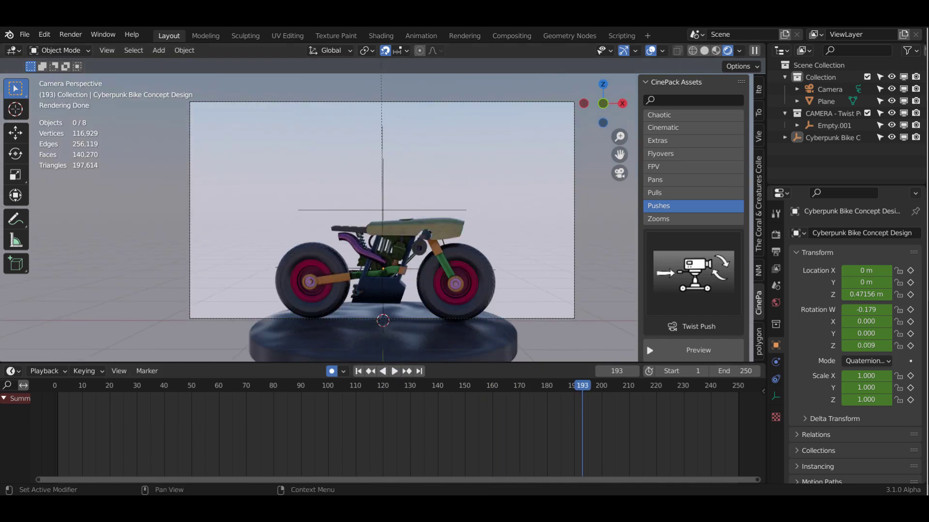
{"action": "left_click", "coordinate": [382, 372]}
{"action": "left_click", "coordinate": [383, 372]}
- Open the recent city street scene and discard the changes to bike_.blend
{"action": "left_click", "coordinate": [25, 35]}
{"action": "mouse_move", "coordinate": [57, 72]}
{"action": "left_click", "coordinate": [183, 88]}
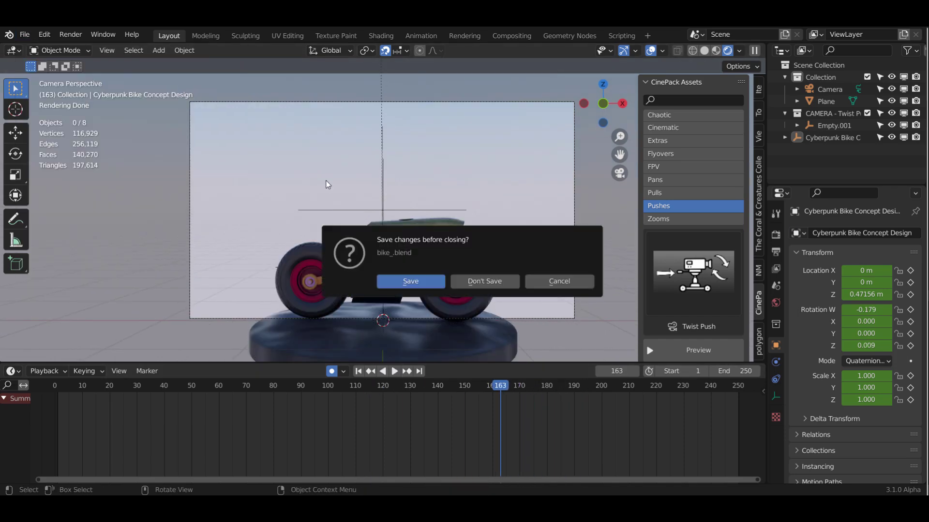
{"action": "left_click", "coordinate": [473, 285]}
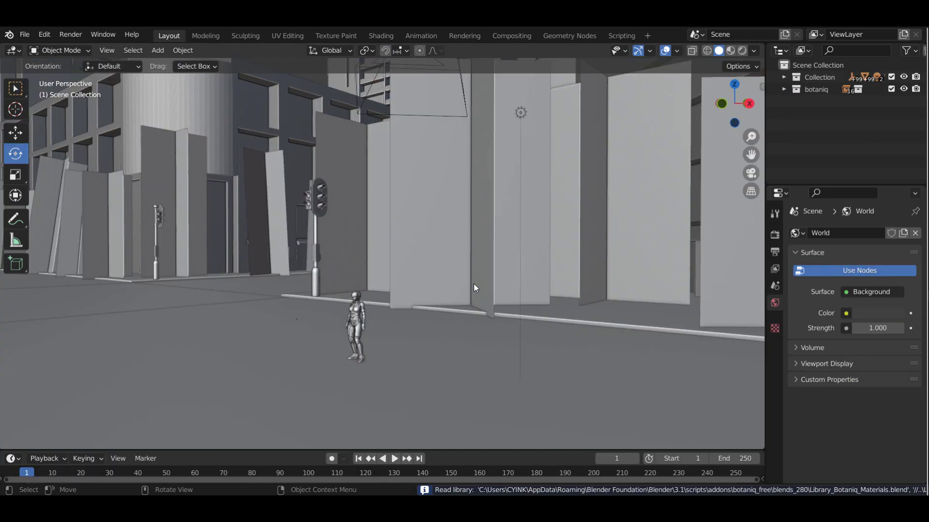
- Show the CinePack assets in the city scene and choose the Missle Strike move from the Chaotic category
{"action": "key", "text": "n"}
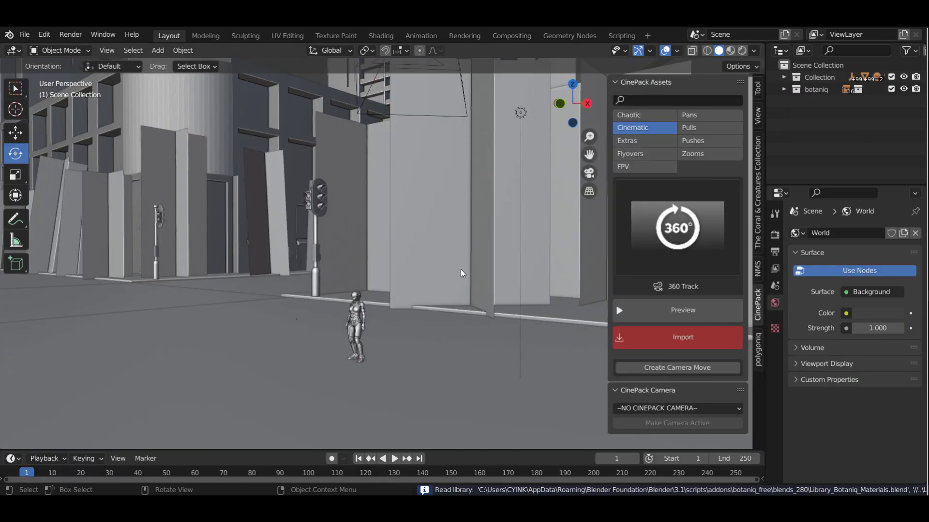
{"action": "left_click_drag", "start_coordinate": [587, 118], "coordinate": [582, 109]}
{"action": "left_click_drag", "start_coordinate": [589, 154], "coordinate": [690, 156]}
{"action": "left_click_drag", "start_coordinate": [573, 103], "coordinate": [672, 104]}
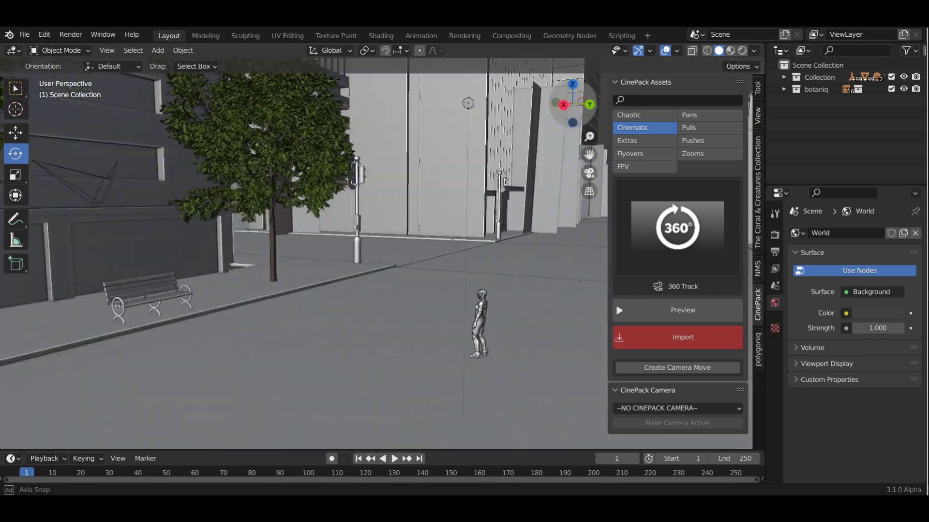
{"action": "left_click", "coordinate": [667, 233]}
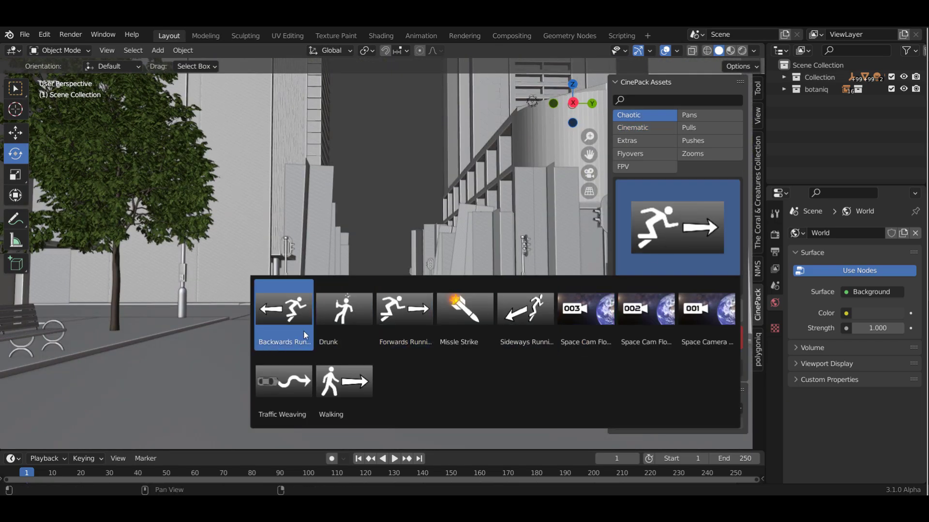
{"action": "left_click", "coordinate": [456, 322]}
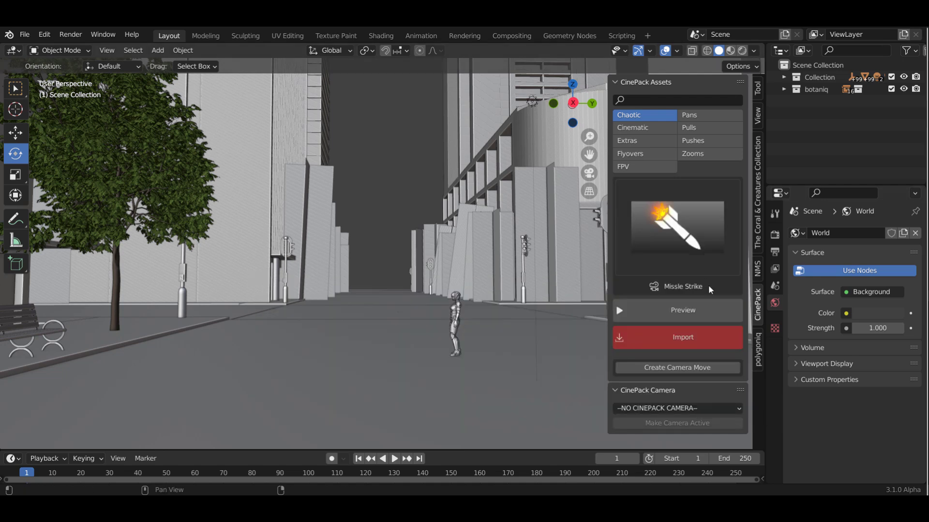
- Preview the Missle Strike camera move, close the preview and import the move into the city scene
{"action": "left_click", "coordinate": [706, 312]}
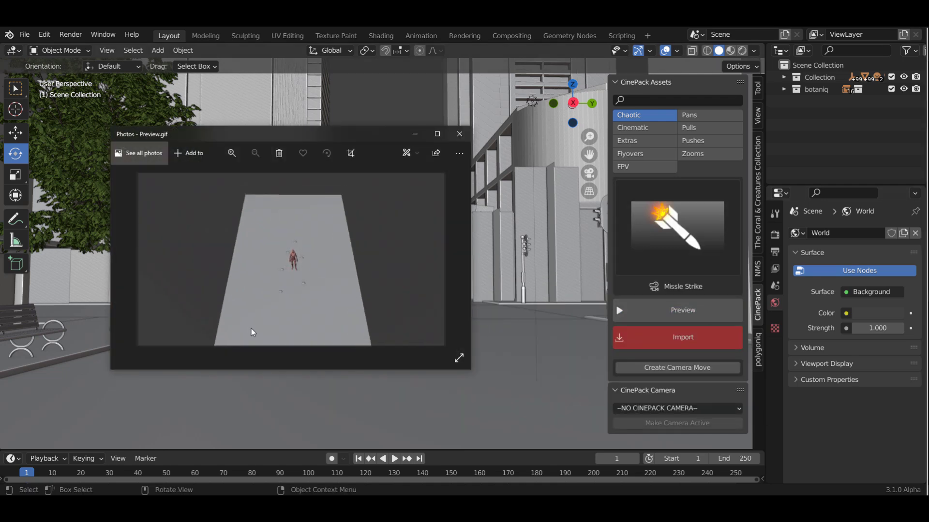
{"action": "left_click", "coordinate": [460, 134]}
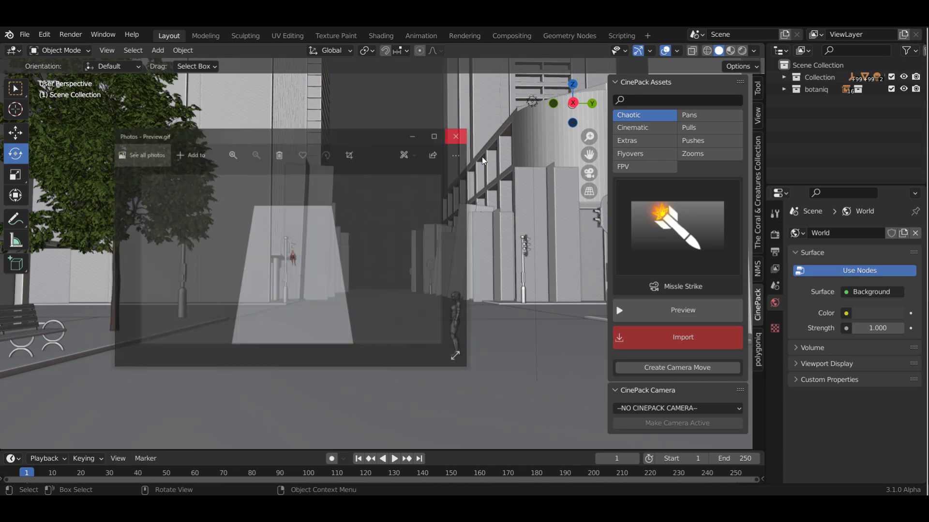
{"action": "left_click", "coordinate": [676, 341]}
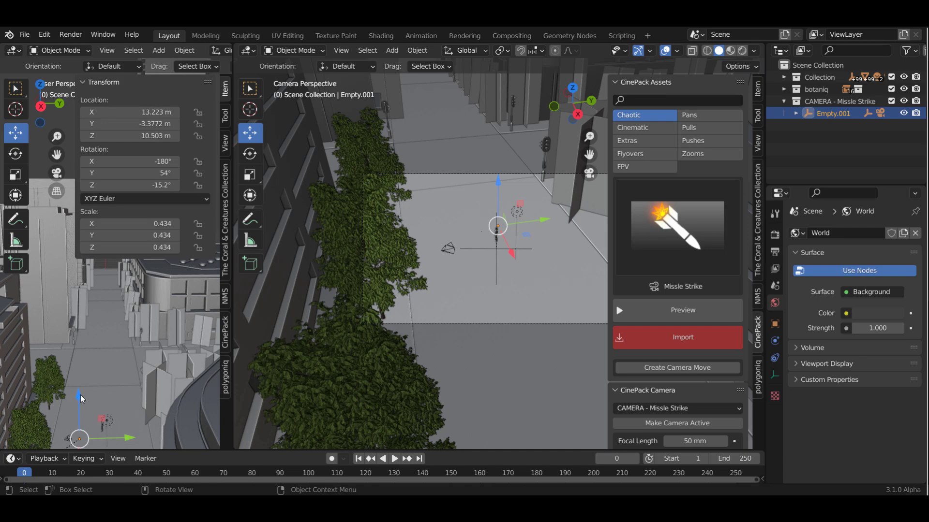
- Raise the Missle Strike rig's empty along the Z axis to 49.677 m, high above the street
{"action": "left_click_drag", "start_coordinate": [80, 397], "coordinate": [41, 139]}
{"action": "scroll", "coordinate": [116, 352], "scroll_direction": "down", "scroll_amount": 7}
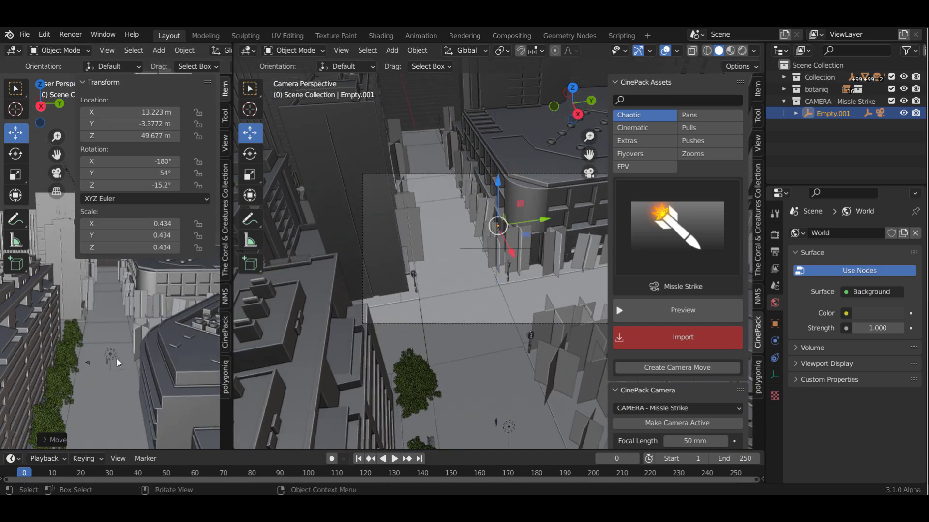
{"action": "left_click", "coordinate": [83, 206]}
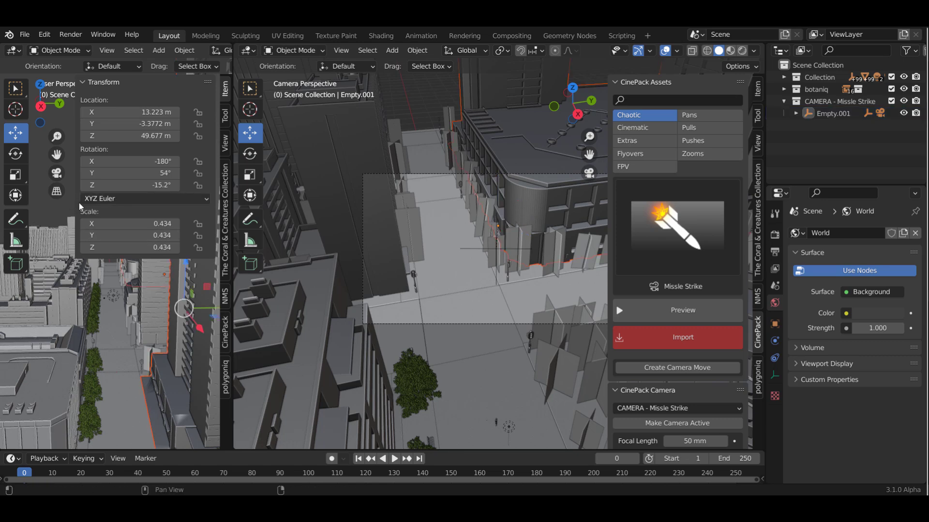
- Shift the Missle Strike rig's empty along the global X axis down the street and raise it along Z to reframe the shot
{"action": "left_click_drag", "start_coordinate": [76, 207], "coordinate": [196, 215]}
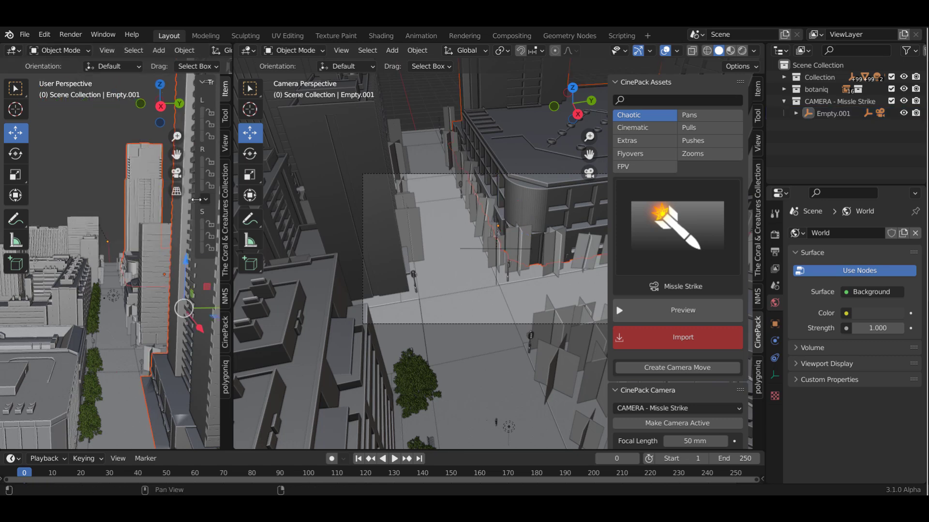
{"action": "left_click", "coordinate": [108, 243]}
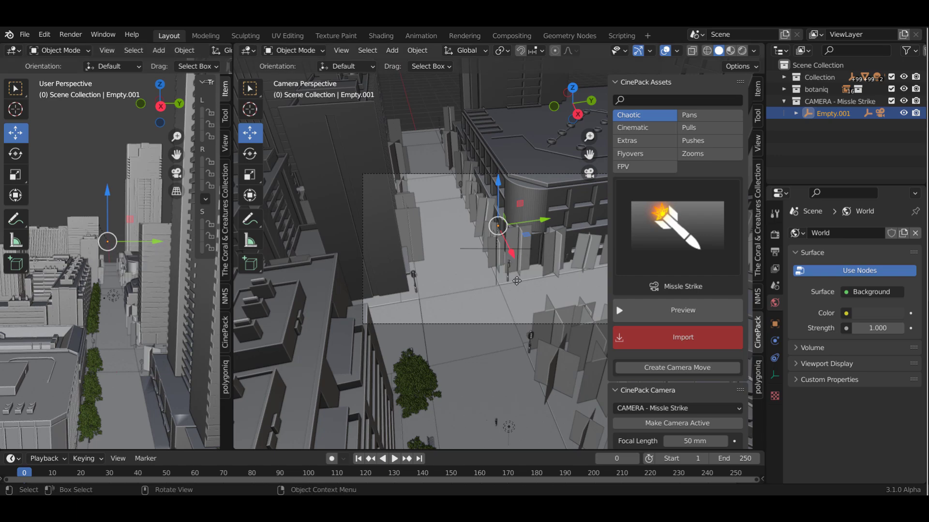
{"action": "key", "text": "g"}
{"action": "key", "text": "x"}
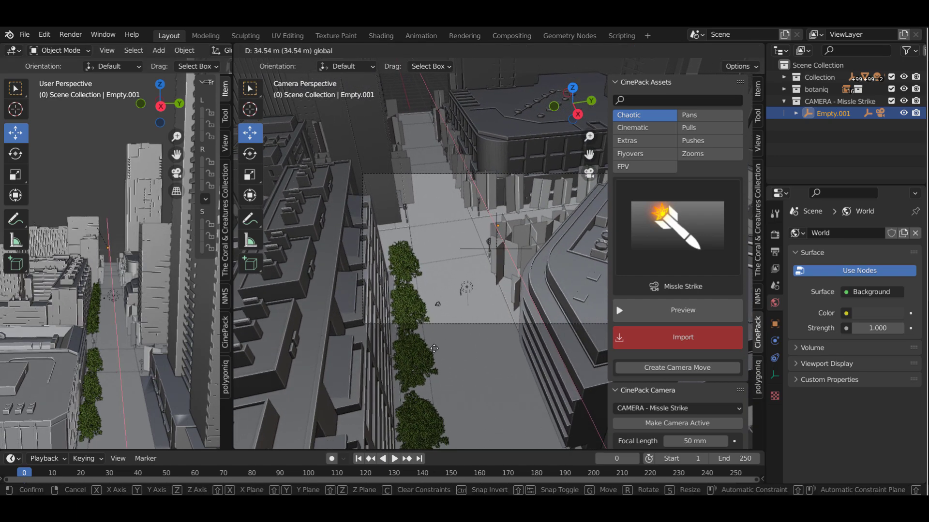
{"action": "left_click", "coordinate": [434, 348]}
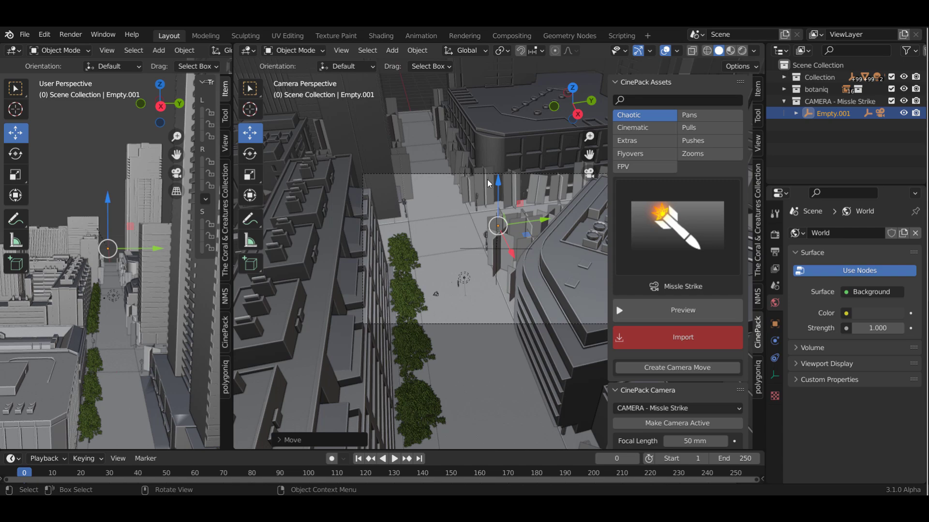
{"action": "left_click_drag", "start_coordinate": [500, 190], "coordinate": [517, 419]}
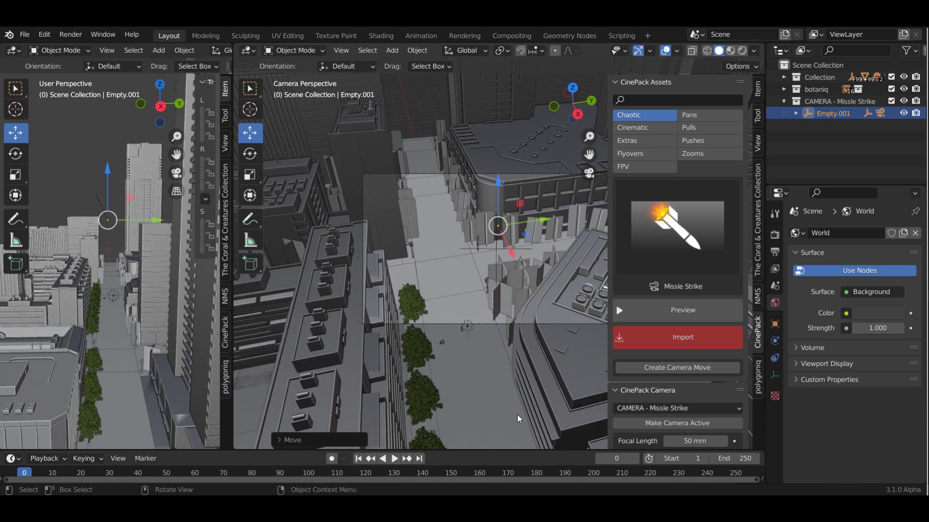
{"action": "left_click_drag", "start_coordinate": [511, 254], "coordinate": [318, 282]}
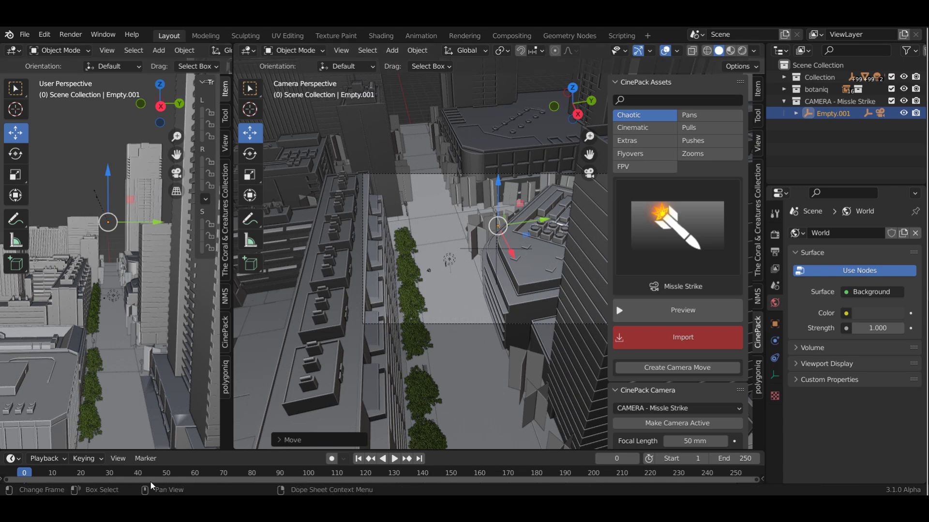
- Play the Missle Strike camera move through the city, stop the playback and return to frame 0
{"action": "left_click", "coordinate": [396, 460]}
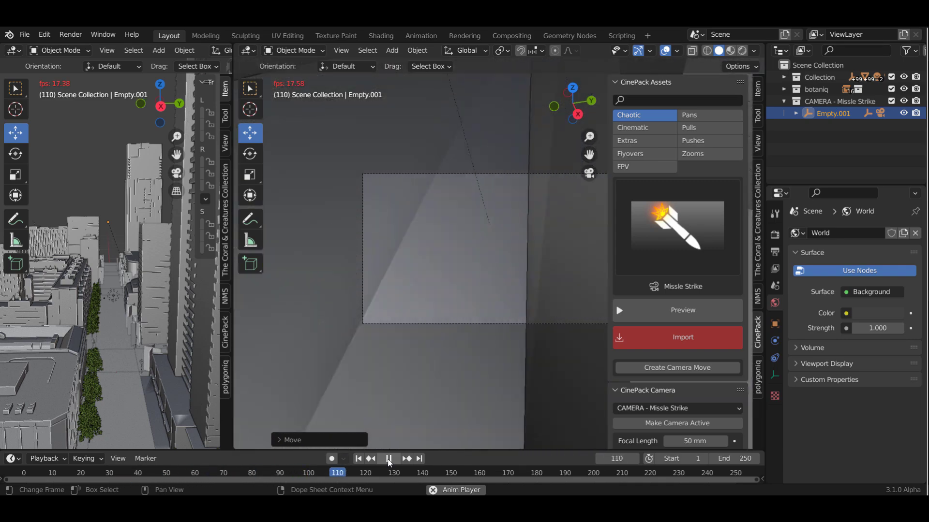
{"action": "left_click", "coordinate": [389, 459]}
{"action": "left_click_drag", "start_coordinate": [392, 475], "coordinate": [22, 475]}
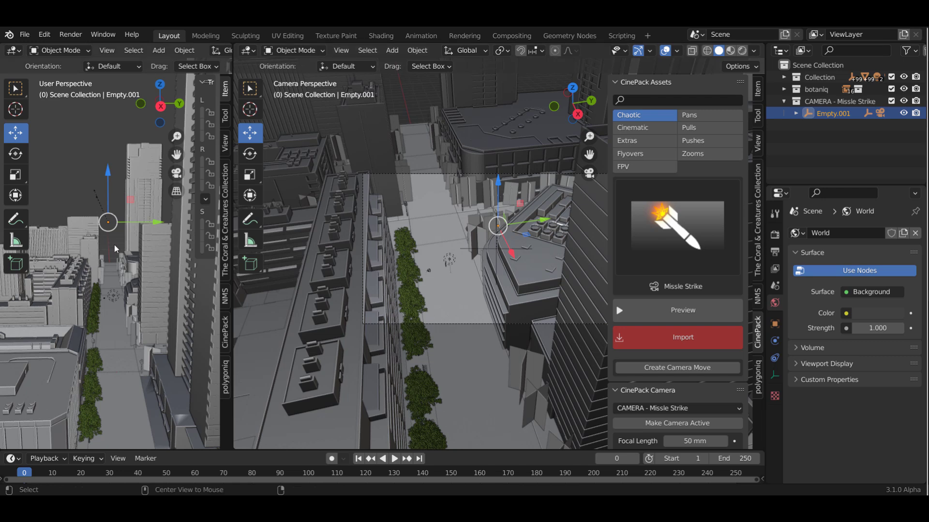
- Open the recent Bull.blend scene and discard the changes to the city scene
{"action": "left_click", "coordinate": [24, 35]}
{"action": "mouse_move", "coordinate": [42, 71]}
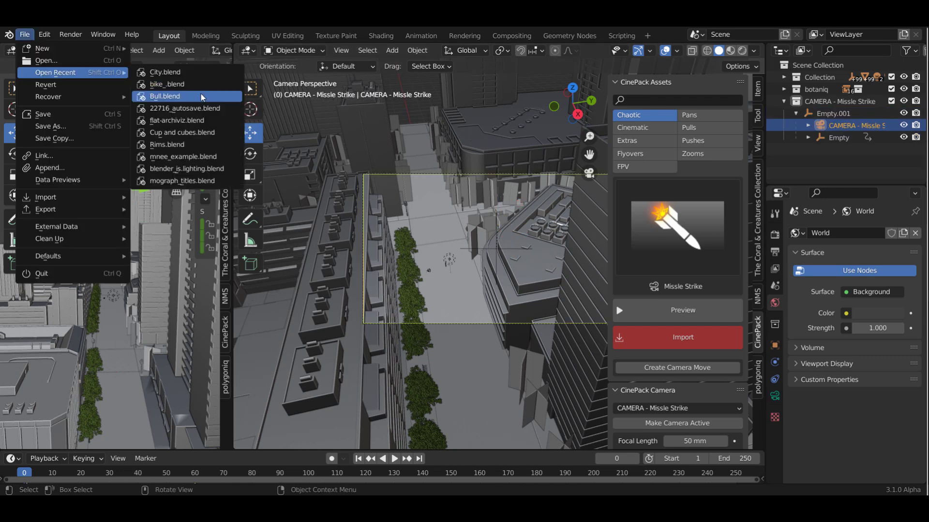
{"action": "left_click", "coordinate": [179, 93]}
{"action": "left_click", "coordinate": [498, 283]}
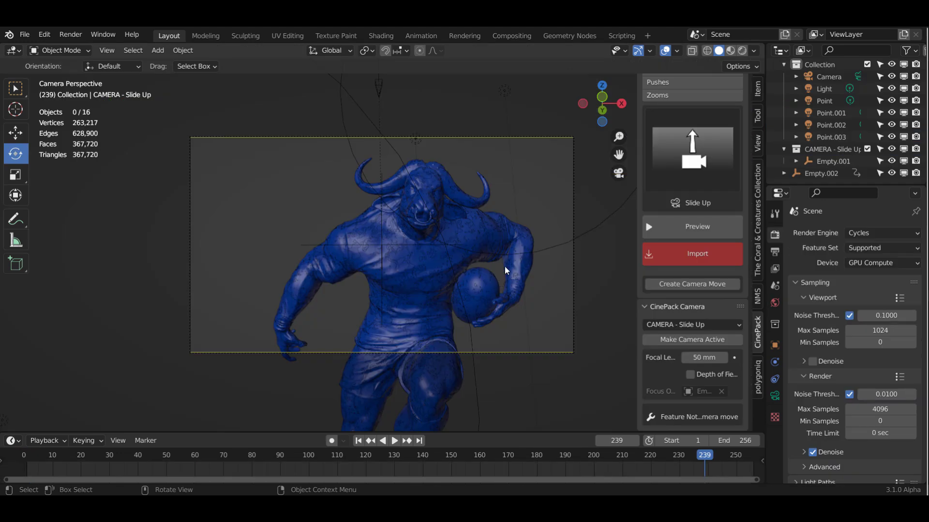
- Play the Slide Up camera move on the bull statue from the first frame and stop it
{"action": "left_click", "coordinate": [359, 441]}
{"action": "left_click", "coordinate": [395, 440]}
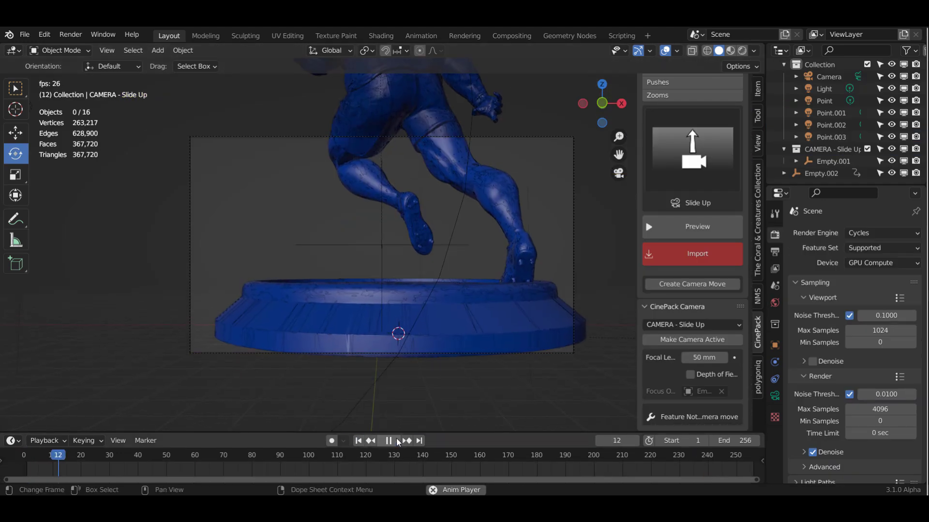
{"action": "left_click", "coordinate": [398, 441]}
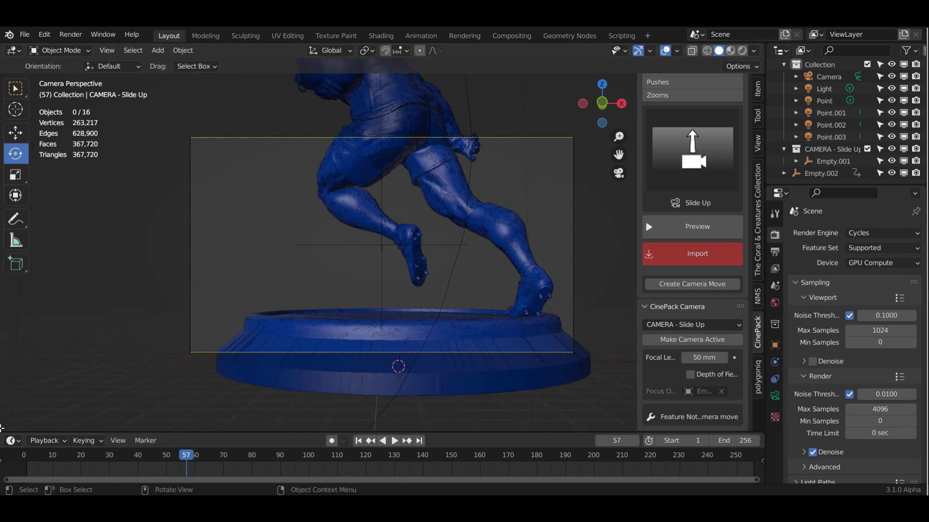
- Split the 3D viewport in two and show the statue and rig in user perspective in the new view with the Move tool active
{"action": "left_click_drag", "start_coordinate": [2, 432], "coordinate": [323, 402]}
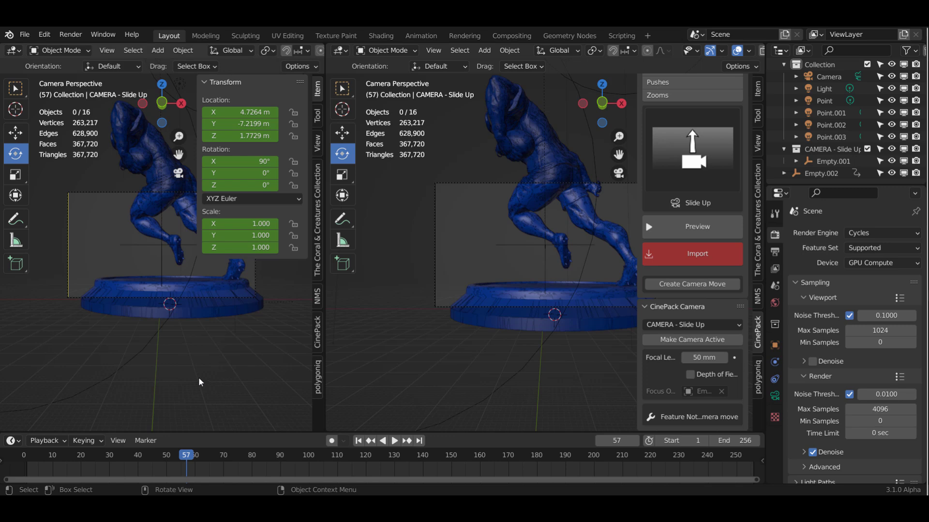
{"action": "key", "text": "KP_0"}
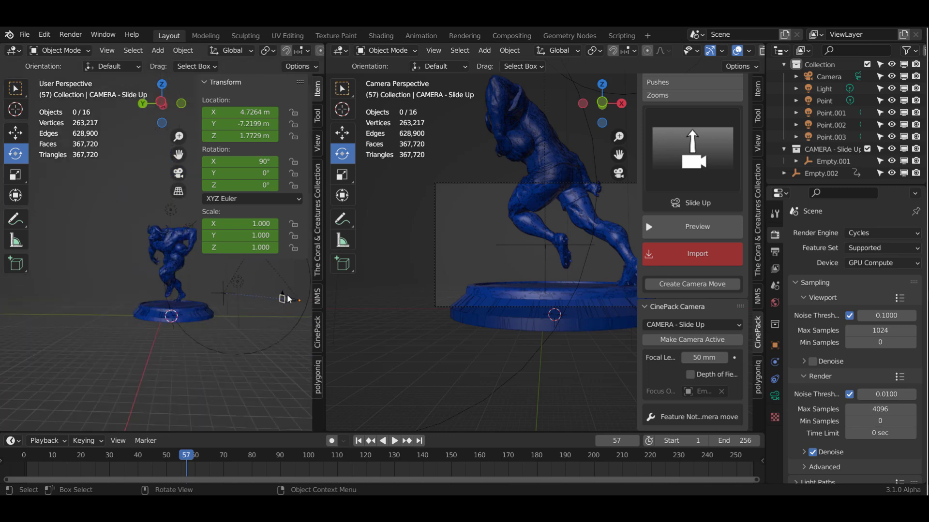
{"action": "scroll", "coordinate": [285, 298], "scroll_direction": "down", "scroll_amount": 2}
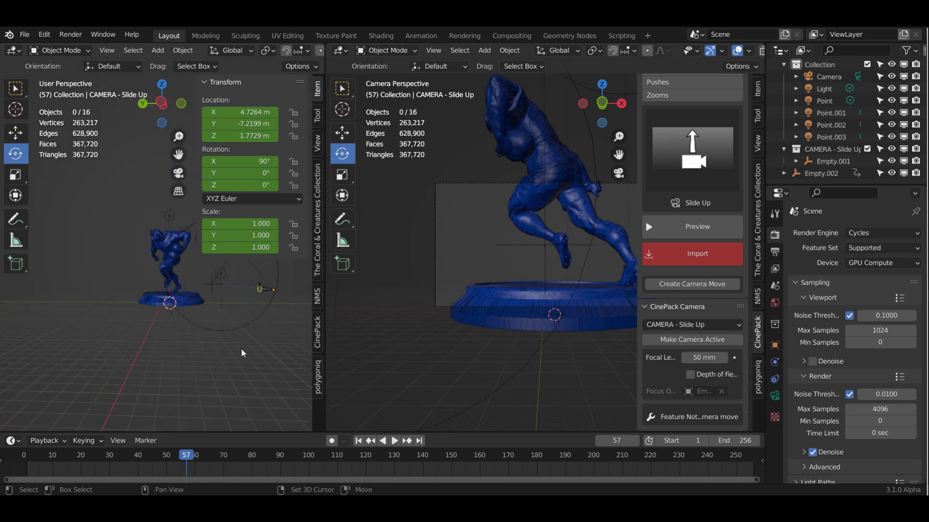
{"action": "left_click", "coordinate": [18, 140]}
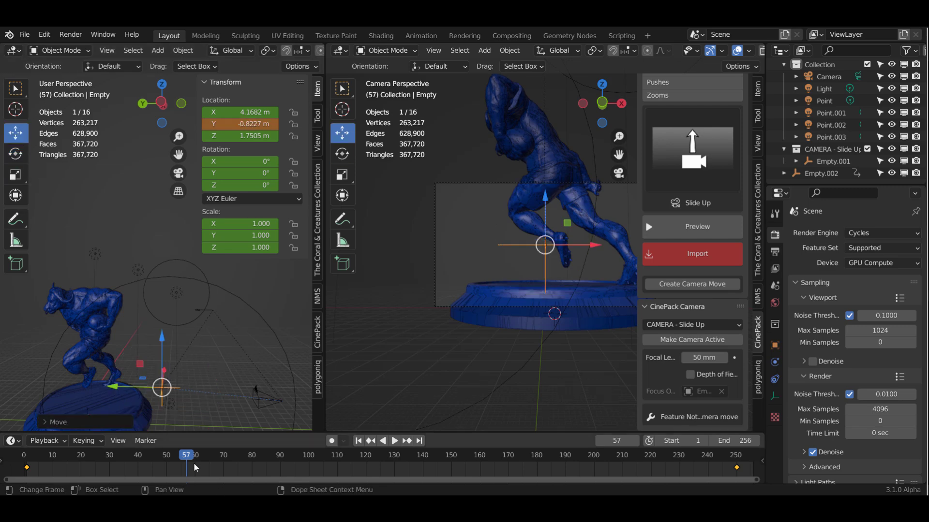
- At frame 250, move the Slide Up rig's Empty to about X 0.01 m, Z 2.41 m and keyframe its location, rotation and scale
{"action": "left_click_drag", "start_coordinate": [189, 463], "coordinate": [736, 462]}
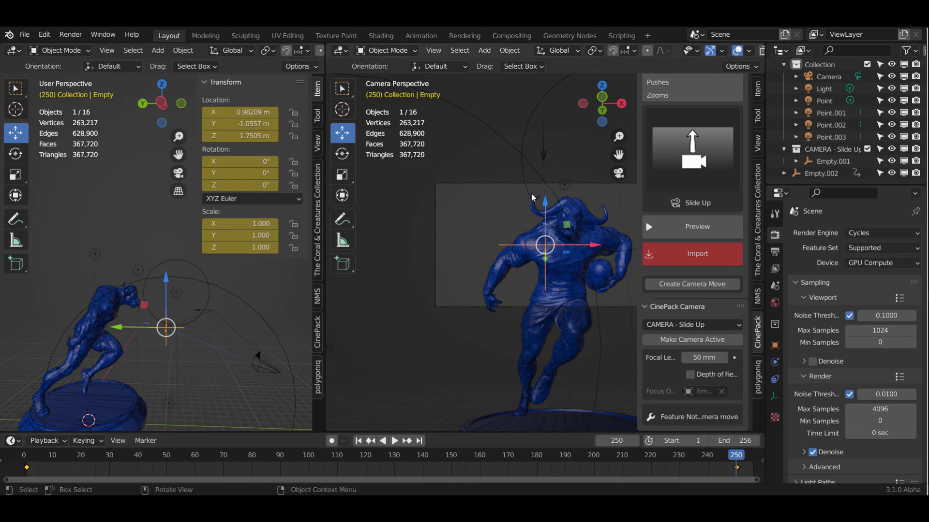
{"action": "left_click_drag", "start_coordinate": [545, 203], "coordinate": [612, 253]}
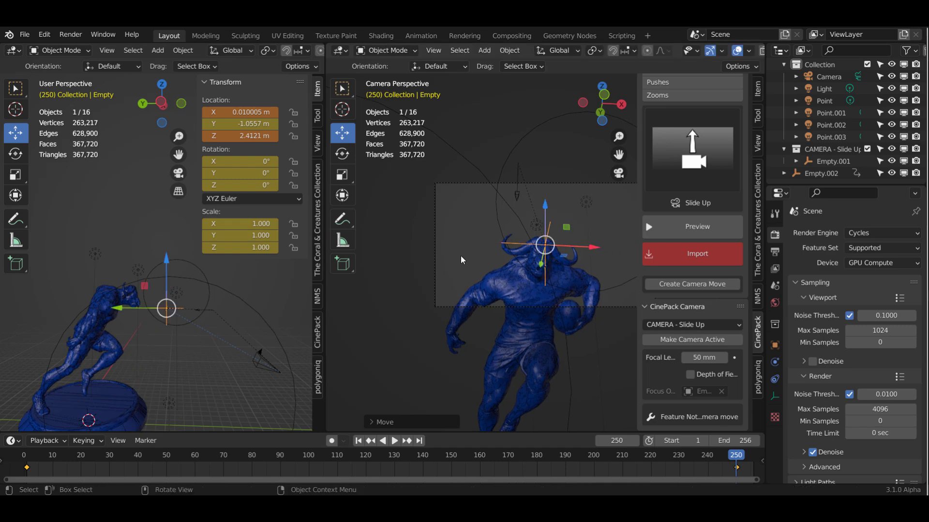
{"action": "key", "text": "i"}
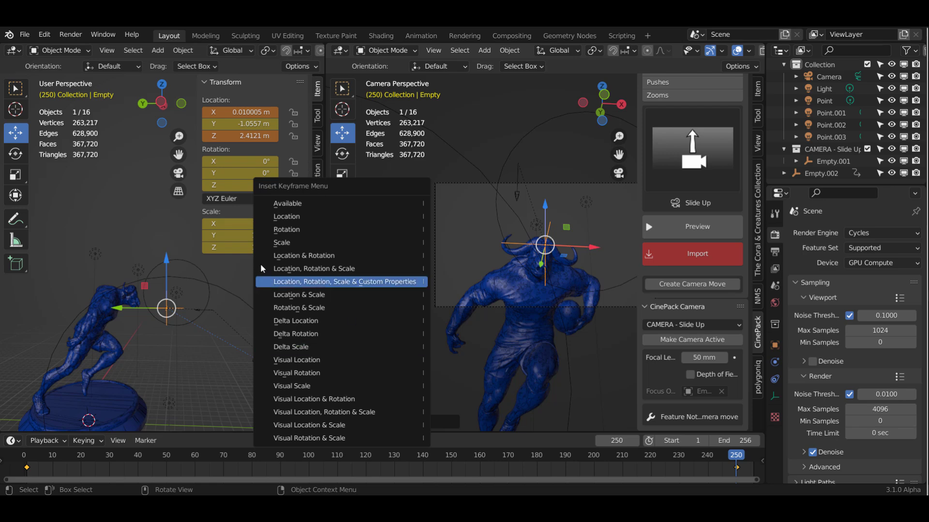
{"action": "left_click", "coordinate": [275, 270]}
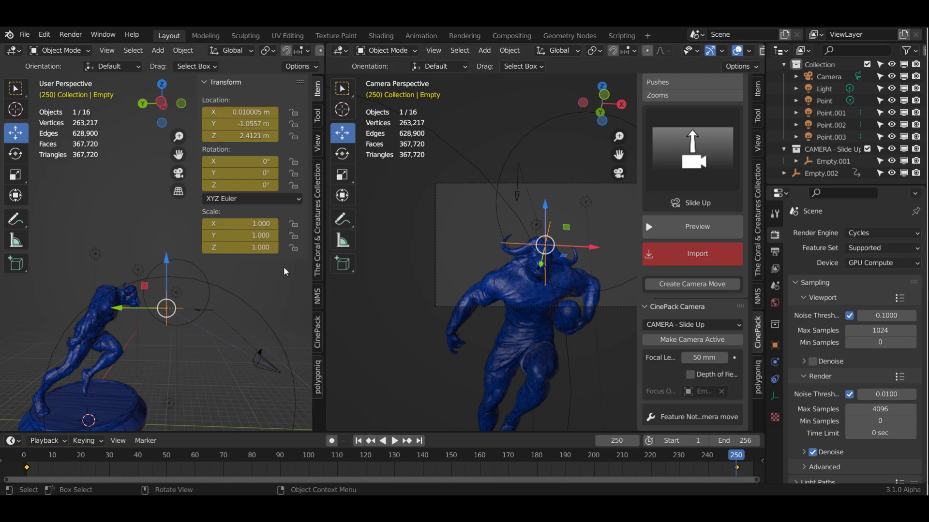
- Play back the edited Slide Up move, stop it and return to frame 250
{"action": "key", "text": "space"}
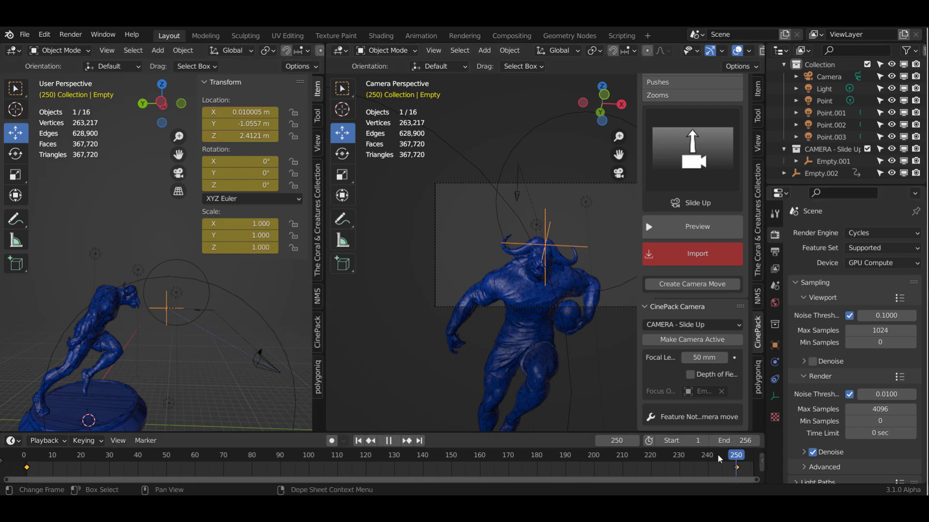
{"action": "left_click_drag", "start_coordinate": [410, 486], "coordinate": [737, 487]}
{"action": "key", "text": "space"}
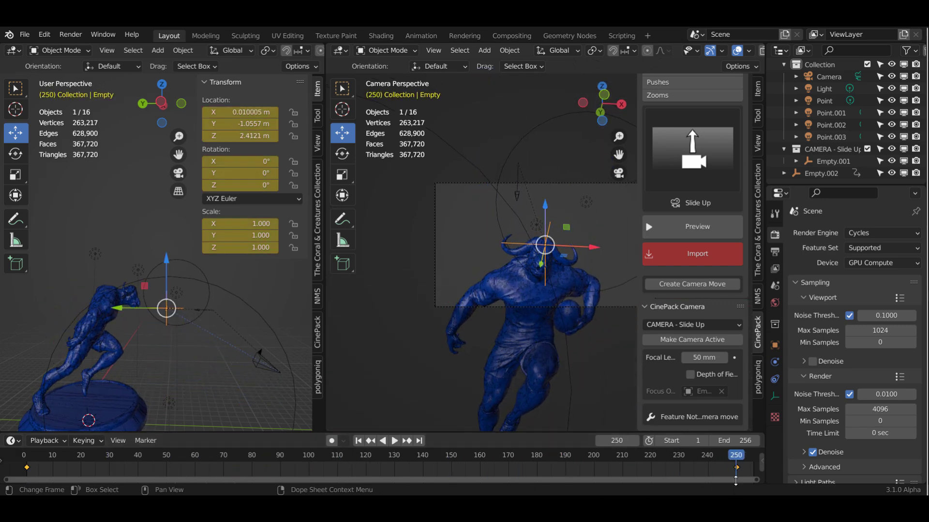
- Move the Empty along the X axis to about 1.19 m at frame 250 and keyframe the new position
{"action": "left_click_drag", "start_coordinate": [543, 209], "coordinate": [545, 245]}
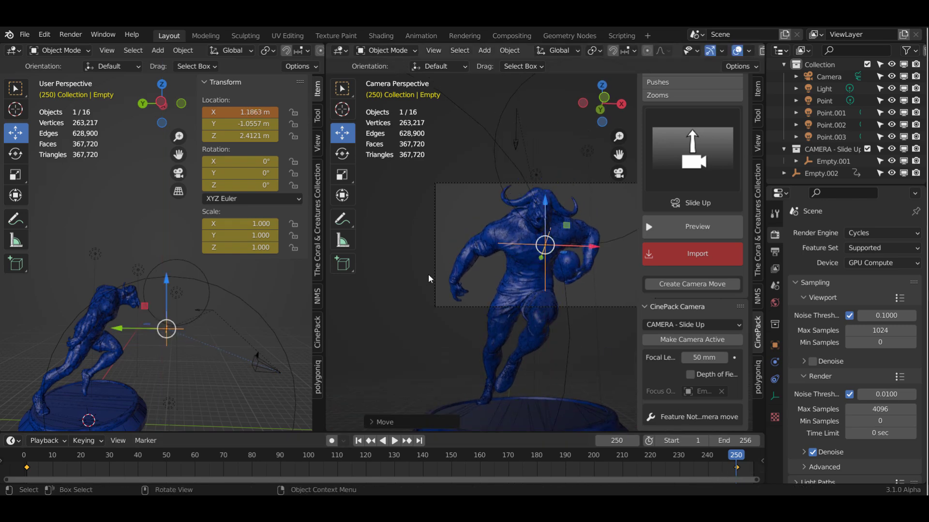
{"action": "key", "text": "i"}
{"action": "left_click", "coordinate": [385, 282]}
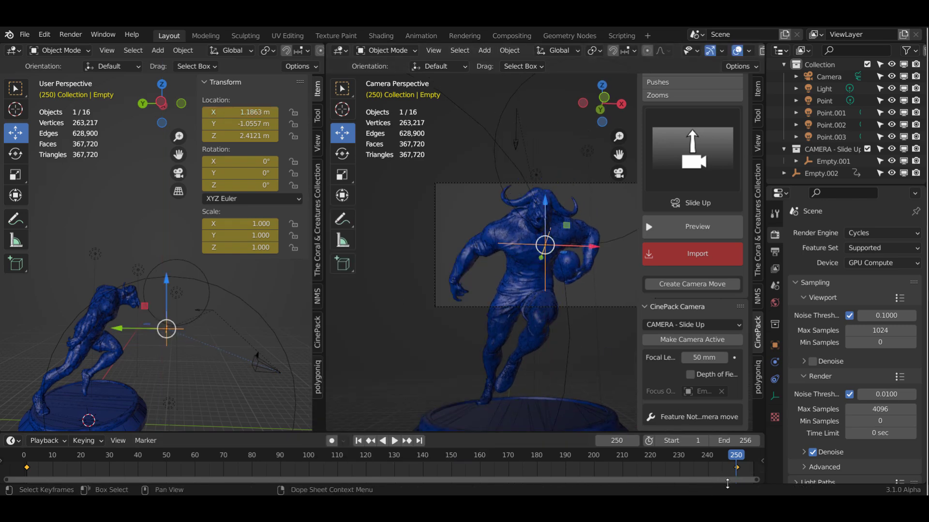
- Go to frame 153 and set the Slide Up camera's focal length to 27 mm
{"action": "left_click_drag", "start_coordinate": [729, 456], "coordinate": [460, 453]}
{"action": "mouse_move", "coordinate": [709, 359]}
{"action": "left_mouse_down"}
{"action": "mouse_move", "coordinate": [735, 359]}
{"action": "mouse_move", "coordinate": [694, 357]}
{"action": "left_mouse_up"}
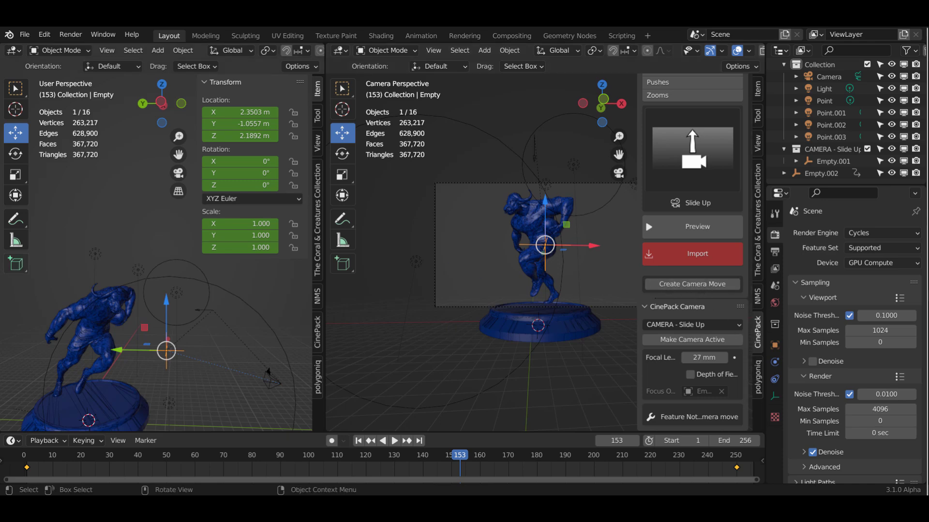
- Select the Slide Up camera and examine the category choices for saving it as a custom camera move
{"action": "left_click", "coordinate": [271, 391]}
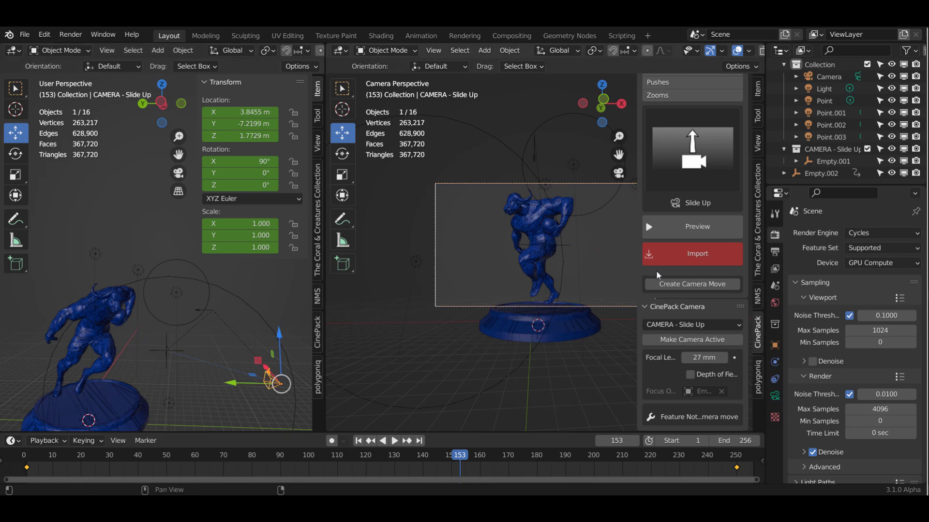
{"action": "left_click", "coordinate": [678, 290]}
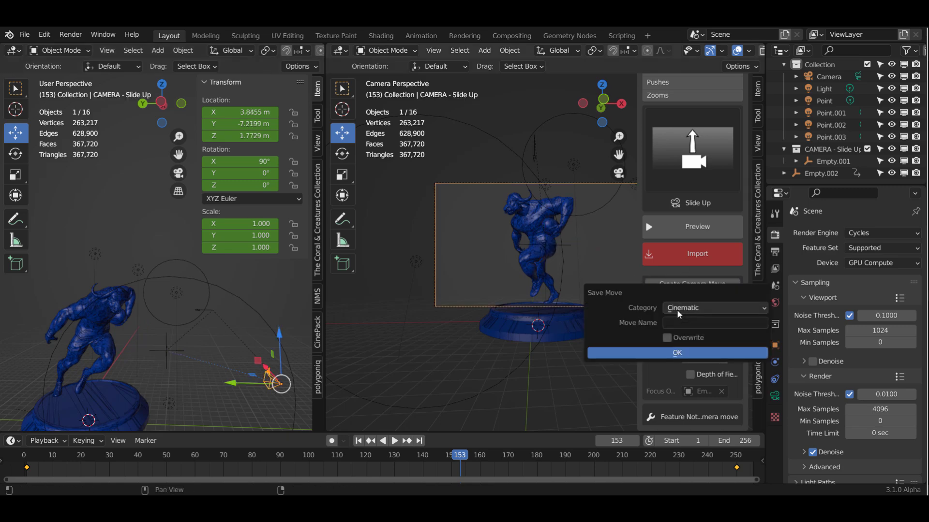
{"action": "left_click", "coordinate": [687, 308]}
{"action": "left_click", "coordinate": [648, 381]}
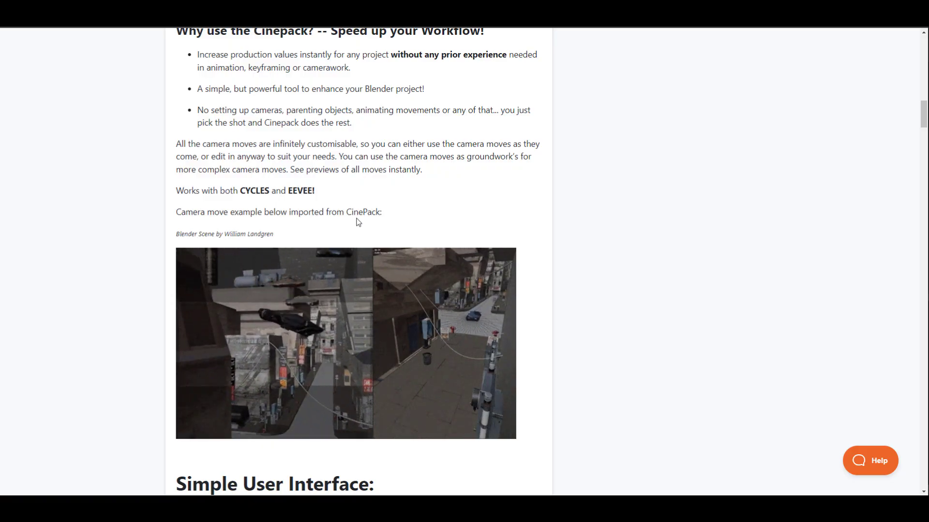
- Read the CinePack product page's sections on workflow, interface features and camera move categories
{"action": "scroll", "coordinate": [358, 220], "scroll_direction": "down", "scroll_amount": 2}
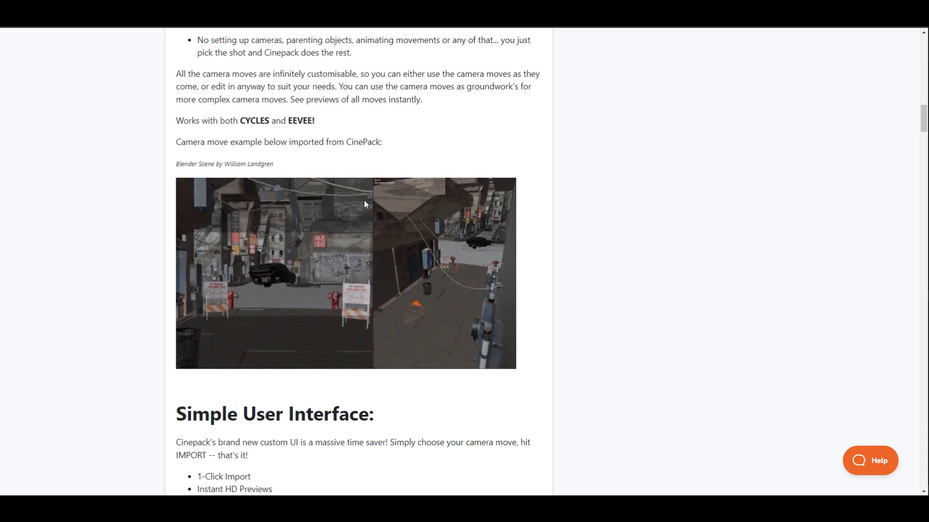
{"action": "scroll", "coordinate": [364, 199], "scroll_direction": "down", "scroll_amount": 1}
{"action": "scroll", "coordinate": [363, 199], "scroll_direction": "down", "scroll_amount": 8}
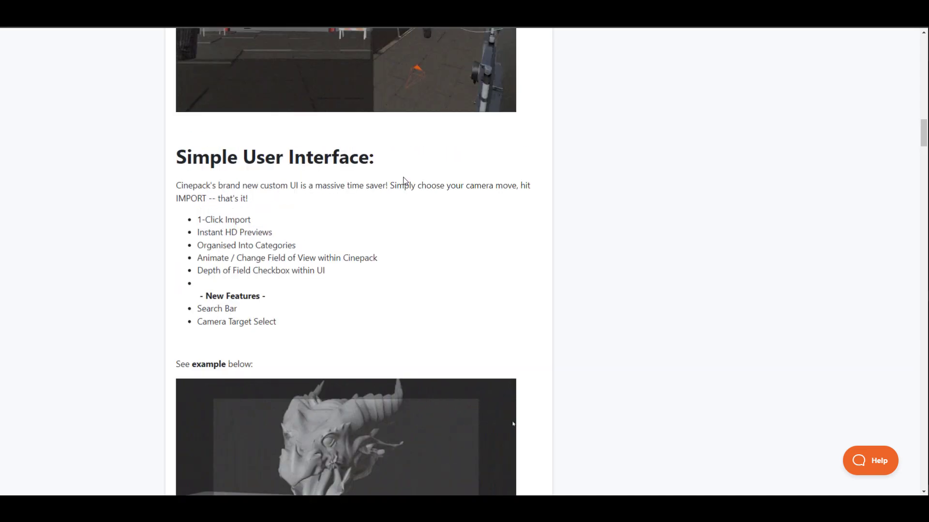
{"action": "scroll", "coordinate": [403, 180], "scroll_direction": "up", "scroll_amount": 15}
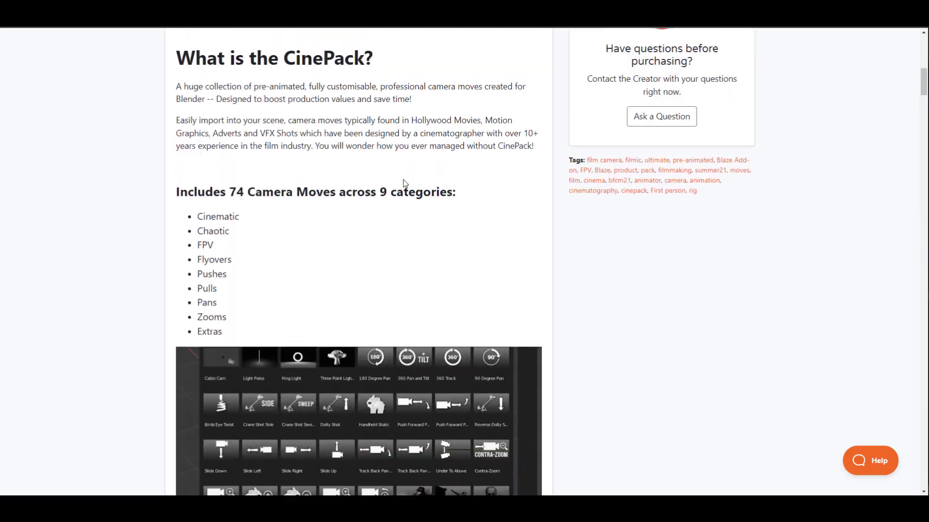